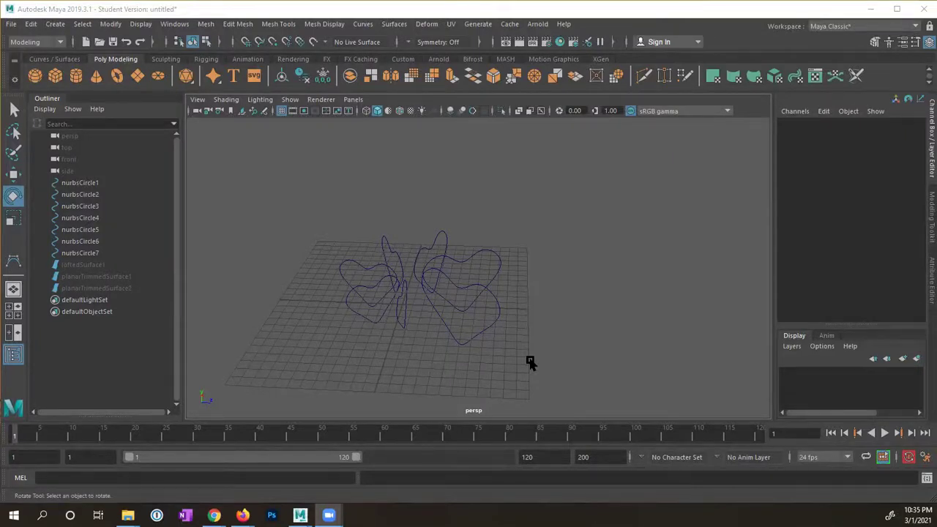
Step: Unhide the lofted surface and the two planar trimmed surfaces
{"action": "left_click_drag", "start_coordinate": [355, 327], "coordinate": [442, 310], "text": "alt"}
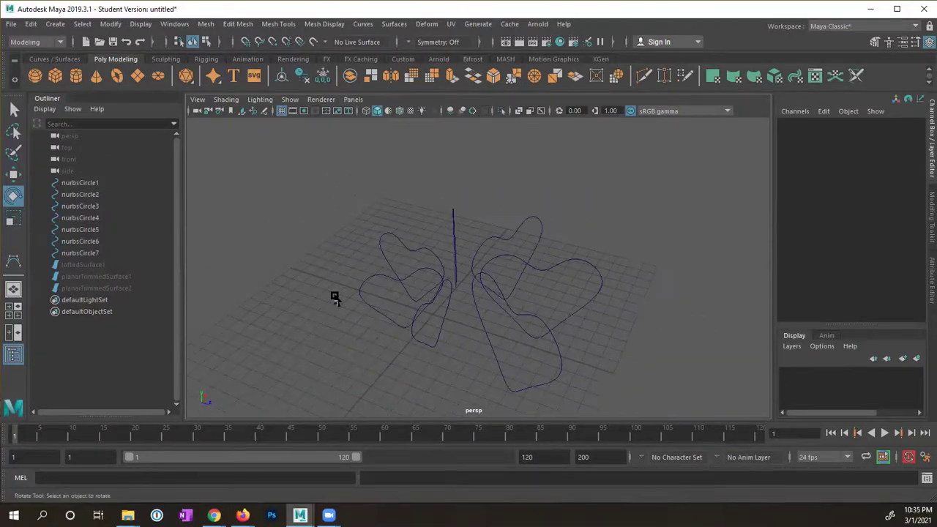
{"action": "left_click", "coordinate": [115, 266]}
{"action": "left_click", "coordinate": [115, 277], "text": "shift"}
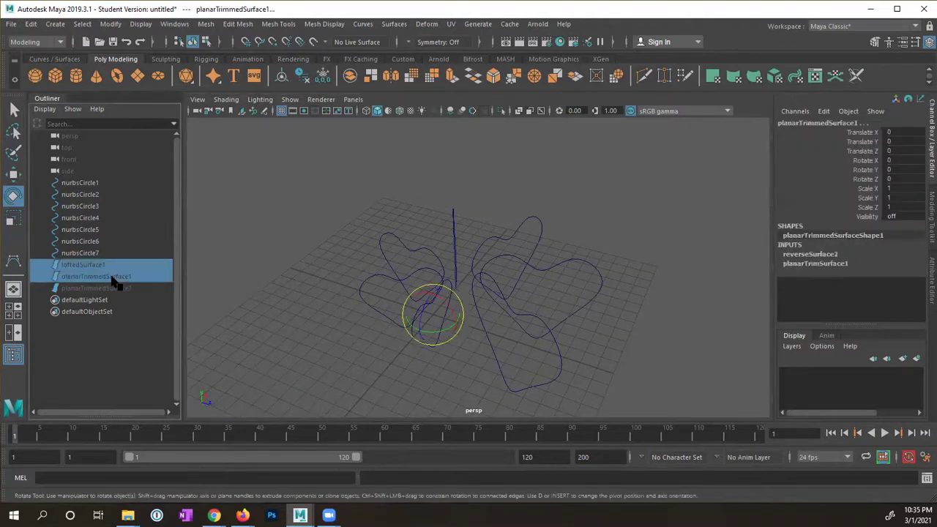
{"action": "left_click", "coordinate": [115, 289], "text": "shift"}
{"action": "key", "text": "shift+h"}
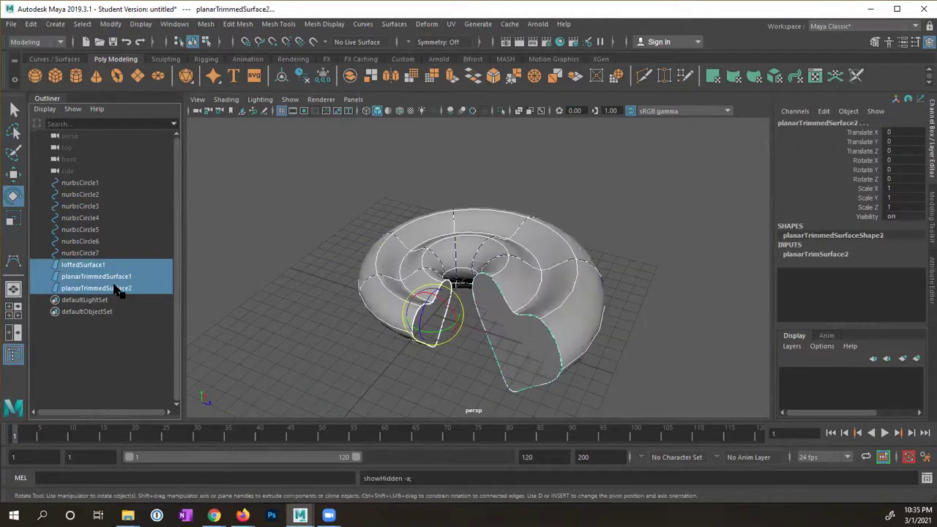
Step: Hide all seven NURBS circles together with the lofted surface and both planar trimmed surfaces
{"action": "left_click_drag", "start_coordinate": [404, 266], "coordinate": [611, 263], "text": "alt"}
{"action": "left_click", "coordinate": [556, 213]}
{"action": "left_click", "coordinate": [121, 188]}
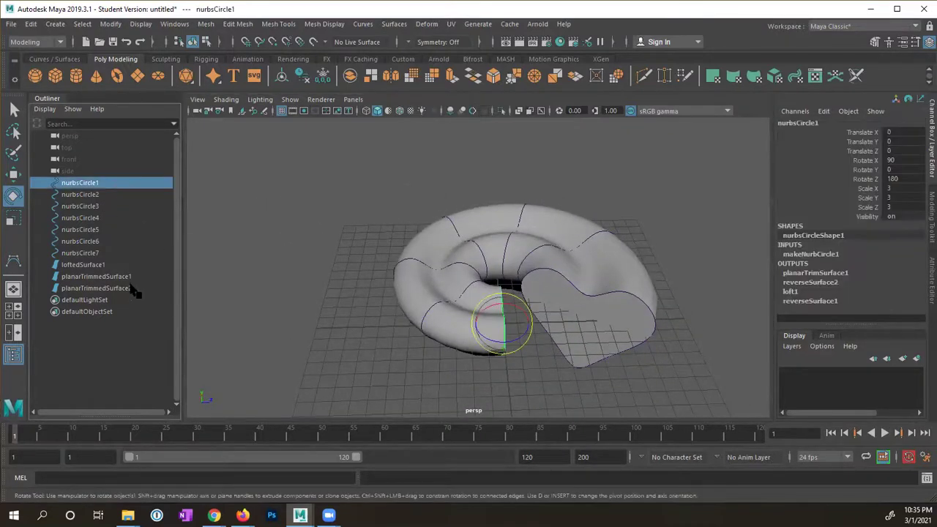
{"action": "left_click", "coordinate": [103, 287], "text": "shift"}
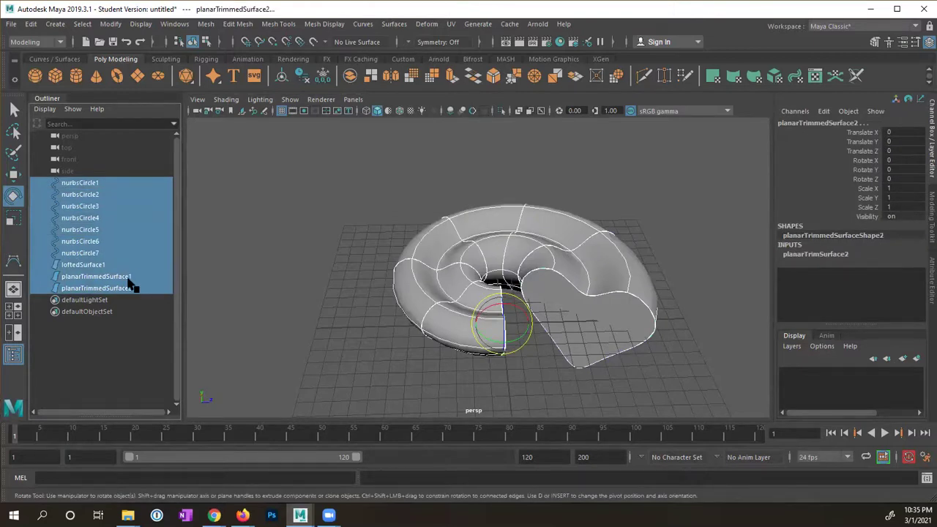
{"action": "key", "text": "ctrl+h"}
{"action": "left_click_drag", "start_coordinate": [458, 284], "coordinate": [399, 279], "text": "alt"}
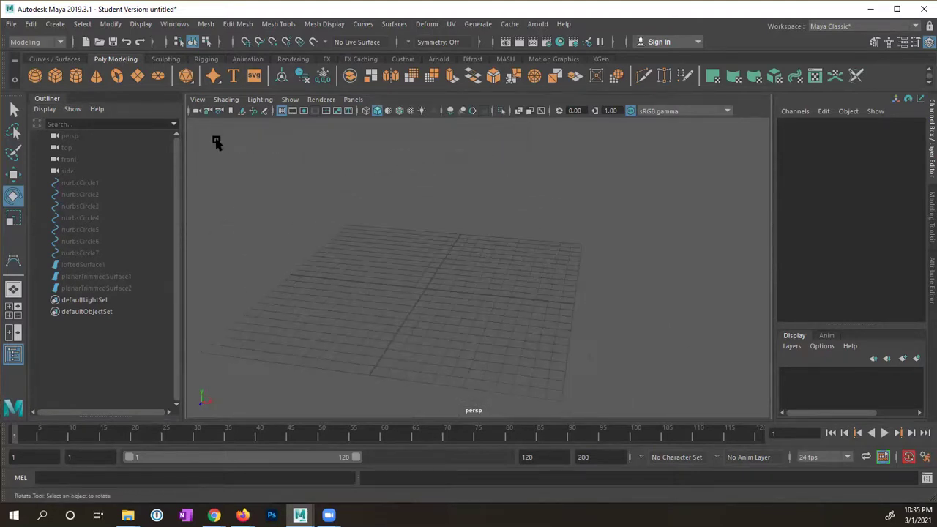
Step: Create a NURBS circle at the origin and scale it uniformly to about 2.4
{"action": "left_click", "coordinate": [56, 24]}
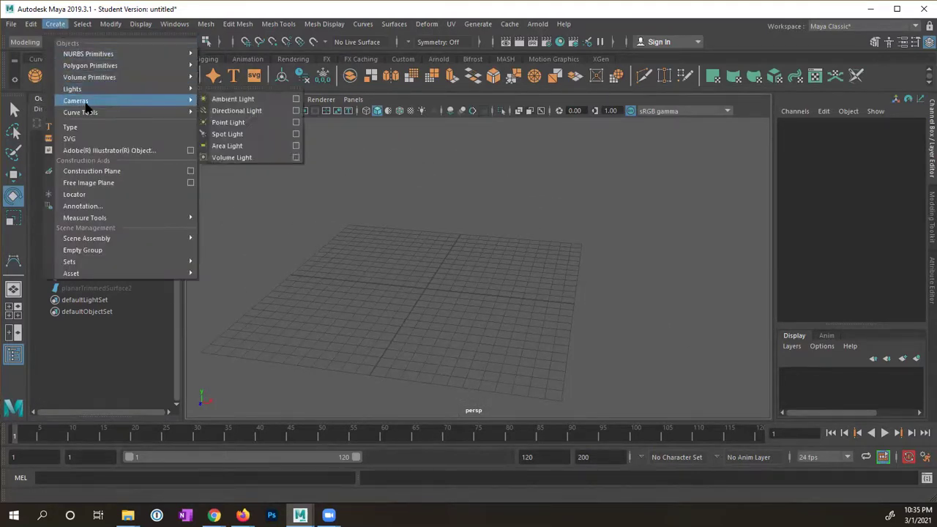
{"action": "mouse_move", "coordinate": [144, 66]}
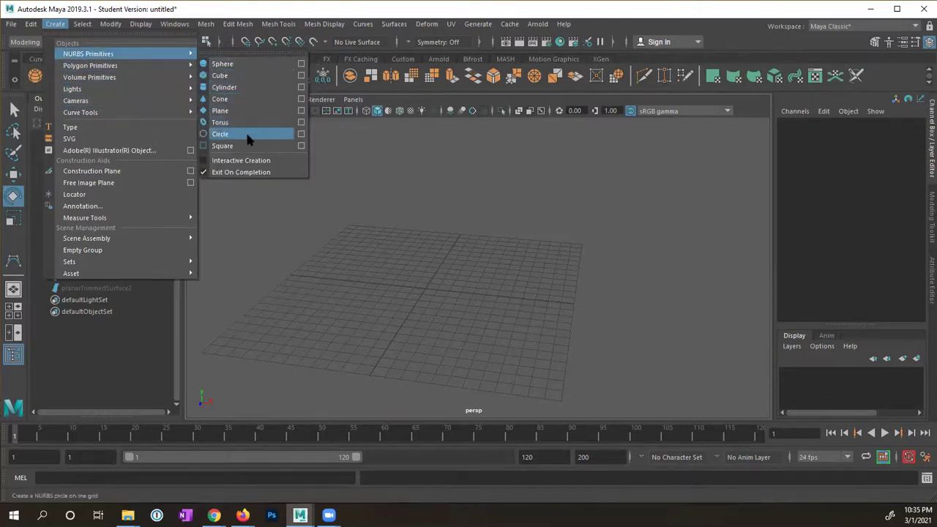
{"action": "left_click", "coordinate": [247, 135]}
{"action": "left_click_drag", "start_coordinate": [419, 227], "coordinate": [515, 263], "text": "alt"}
{"action": "key", "text": "r"}
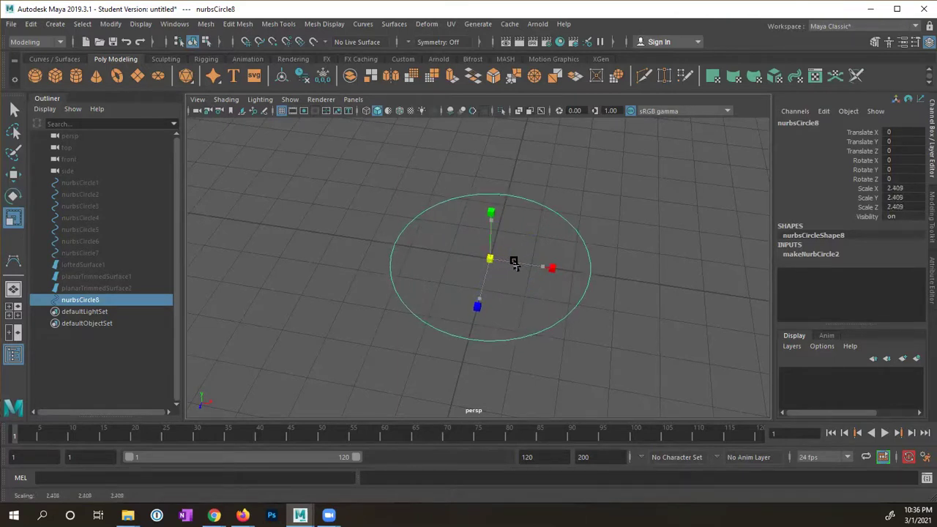
Step: Enlarge and shrink the display size of the scale manipulator several times, leaving it larger
{"action": "key", "text": "equal"}
{"action": "key", "text": "equal"}
{"action": "key", "text": "equal"}
{"action": "key", "text": "equal"}
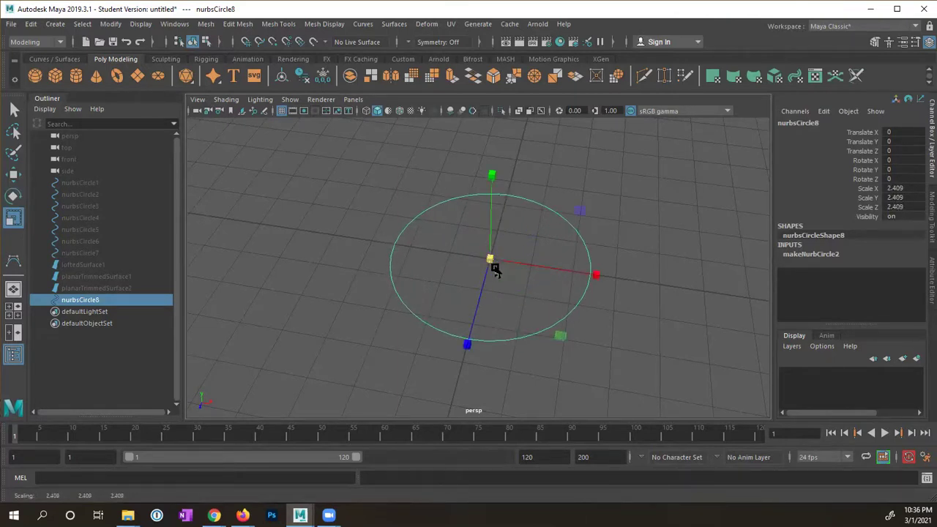
{"action": "key", "text": "minus"}
{"action": "key", "text": "minus"}
{"action": "key", "text": "minus"}
{"action": "key", "text": "minus"}
{"action": "key", "text": "equal"}
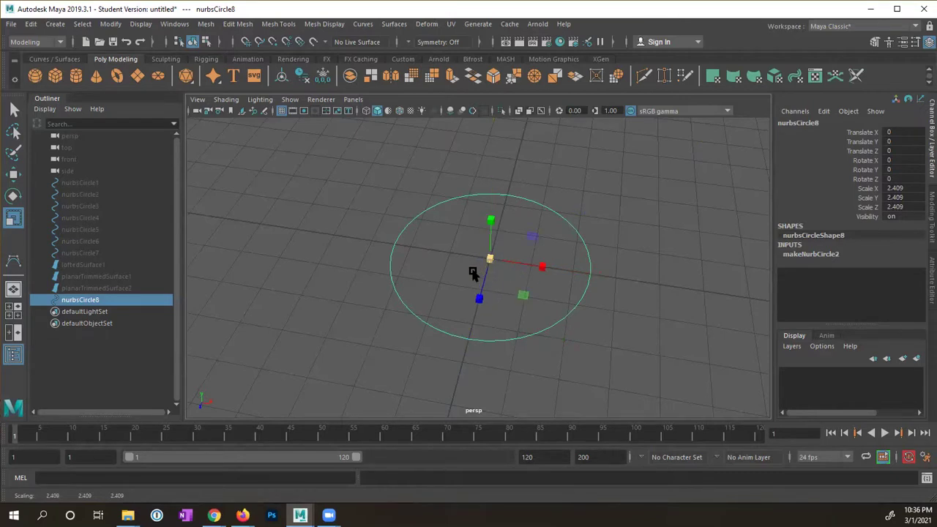
{"action": "key", "text": "equal"}
{"action": "key", "text": "minus"}
{"action": "key", "text": "minus"}
{"action": "key", "text": "equal"}
{"action": "key", "text": "equal"}
{"action": "key", "text": "equal"}
{"action": "key", "text": "equal"}
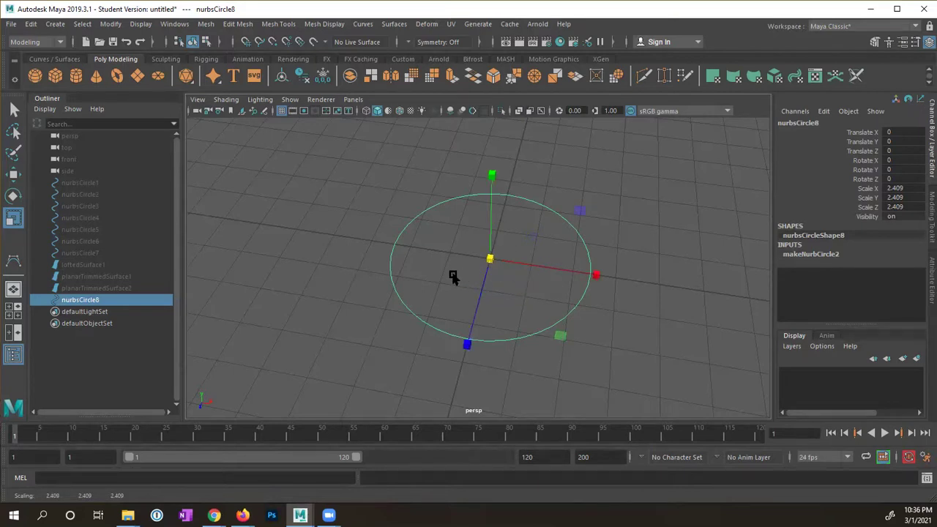
{"action": "key", "text": "minus"}
{"action": "key", "text": "minus"}
{"action": "key", "text": "minus"}
{"action": "key", "text": "minus"}
{"action": "key", "text": "minus"}
{"action": "key", "text": "minus"}
{"action": "key", "text": "minus"}
{"action": "key", "text": "minus"}
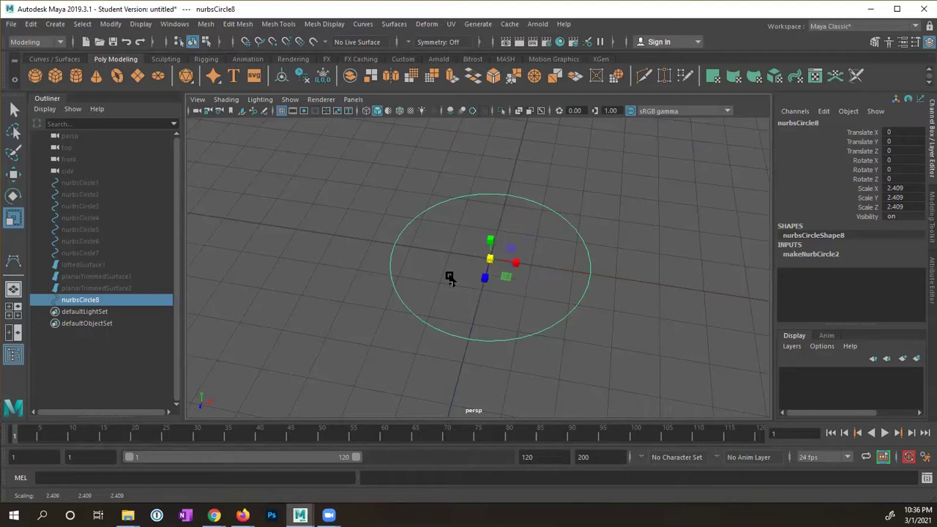
{"action": "key", "text": "equal"}
{"action": "key", "text": "equal"}
{"action": "key", "text": "equal"}
{"action": "key", "text": "equal"}
{"action": "key", "text": "equal"}
{"action": "key", "text": "equal"}
{"action": "key", "text": "equal"}
{"action": "key", "text": "equal"}
{"action": "key", "text": "equal"}
{"action": "key", "text": "equal"}
{"action": "key", "text": "equal"}
{"action": "key", "text": "minus"}
{"action": "key", "text": "minus"}
{"action": "key", "text": "minus"}
Step: Switch the new circle to control vertex editing and view its vertices from above
{"action": "left_click_drag", "start_coordinate": [492, 305], "coordinate": [511, 282], "text": "alt"}
{"action": "right_click_drag", "start_coordinate": [544, 264], "coordinate": [431, 268], "text": "alt"}
{"action": "right_click_drag", "start_coordinate": [414, 228], "coordinate": [353, 229]}
{"action": "left_click_drag", "start_coordinate": [445, 251], "coordinate": [468, 275], "text": "alt"}
{"action": "left_click_drag", "start_coordinate": [520, 217], "coordinate": [508, 192], "text": "alt"}
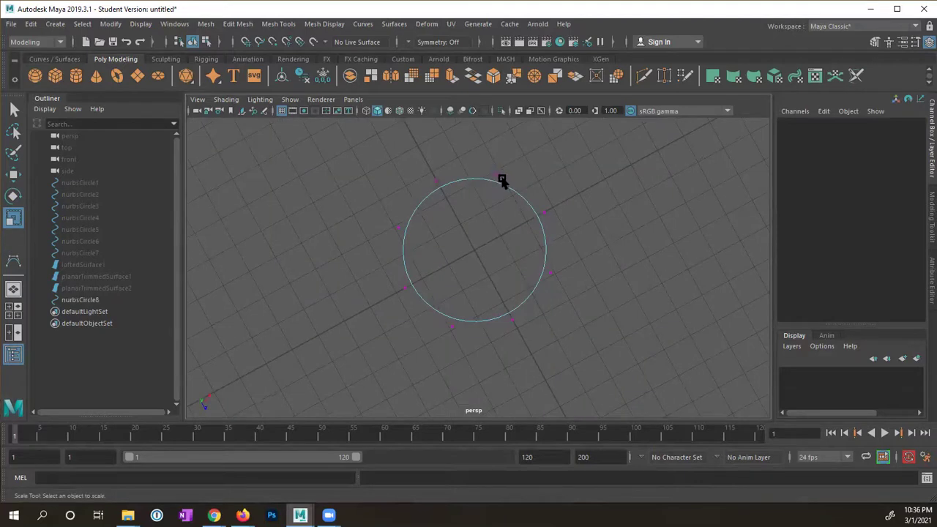
{"action": "left_click_drag", "start_coordinate": [452, 215], "coordinate": [519, 226], "text": "alt"}
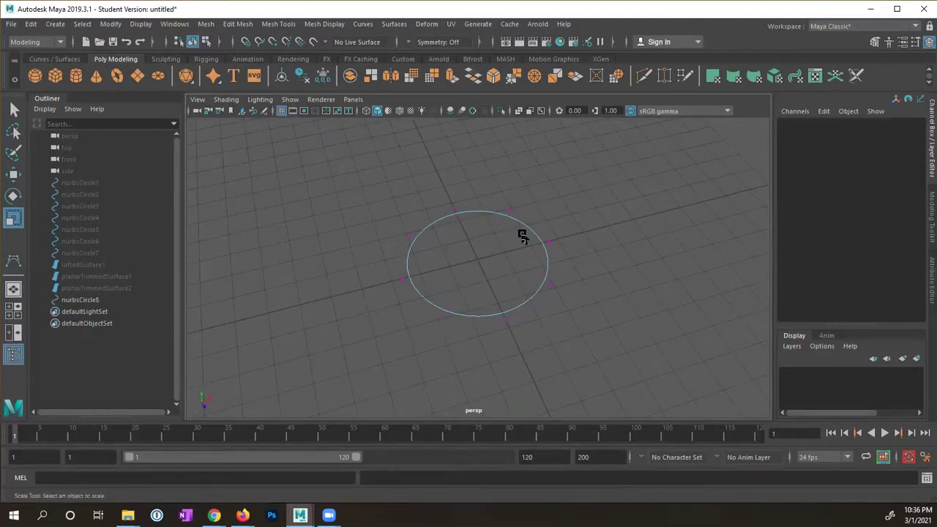
{"action": "left_click_drag", "start_coordinate": [472, 231], "coordinate": [465, 230], "text": "alt"}
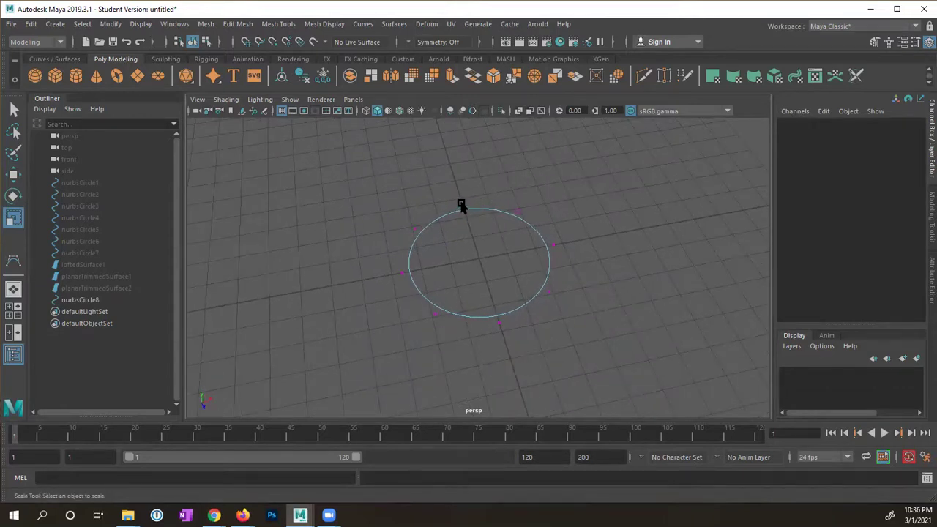
Step: Pull the circle's far control vertex outward into a peak and scale the two opposite side vertices apart along X
{"action": "left_click", "coordinate": [461, 205]}
{"action": "key", "text": "w"}
{"action": "left_click_drag", "start_coordinate": [476, 247], "coordinate": [476, 223]}
{"action": "left_click", "coordinate": [521, 205]}
{"action": "left_click_drag", "start_coordinate": [522, 203], "coordinate": [505, 224], "text": "alt"}
{"action": "key", "text": "r"}
{"action": "left_click_drag", "start_coordinate": [378, 274], "coordinate": [597, 251]}
{"action": "left_click_drag", "start_coordinate": [540, 257], "coordinate": [559, 262]}
Step: Move the control vertex opposite the peak inward toward the curve's centre to form a shallow notch
{"action": "left_click_drag", "start_coordinate": [467, 345], "coordinate": [491, 313]}
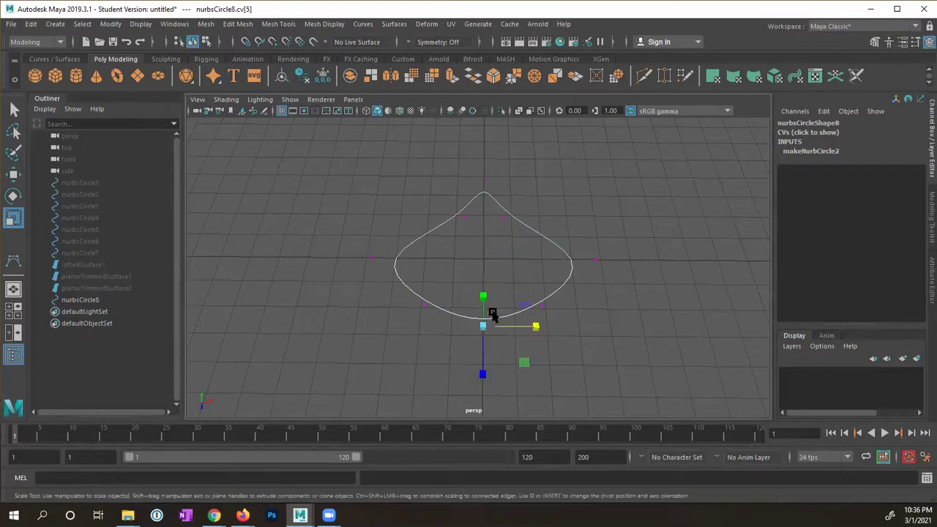
{"action": "key", "text": "w"}
{"action": "left_click_drag", "start_coordinate": [484, 376], "coordinate": [496, 308]}
Step: Move one control vertex beside the peak outward and one vertex beside the notch slightly inward
{"action": "left_click_drag", "start_coordinate": [431, 313], "coordinate": [445, 334], "text": "alt"}
{"action": "left_click_drag", "start_coordinate": [470, 214], "coordinate": [445, 193]}
{"action": "middle_click_drag", "start_coordinate": [496, 240], "coordinate": [468, 234]}
{"action": "left_click", "coordinate": [431, 313]}
{"action": "mouse_move", "coordinate": [472, 347]}
{"action": "middle_mouse_down"}
{"action": "mouse_move", "coordinate": [488, 320]}
{"action": "mouse_move", "coordinate": [480, 332]}
{"action": "middle_mouse_up"}
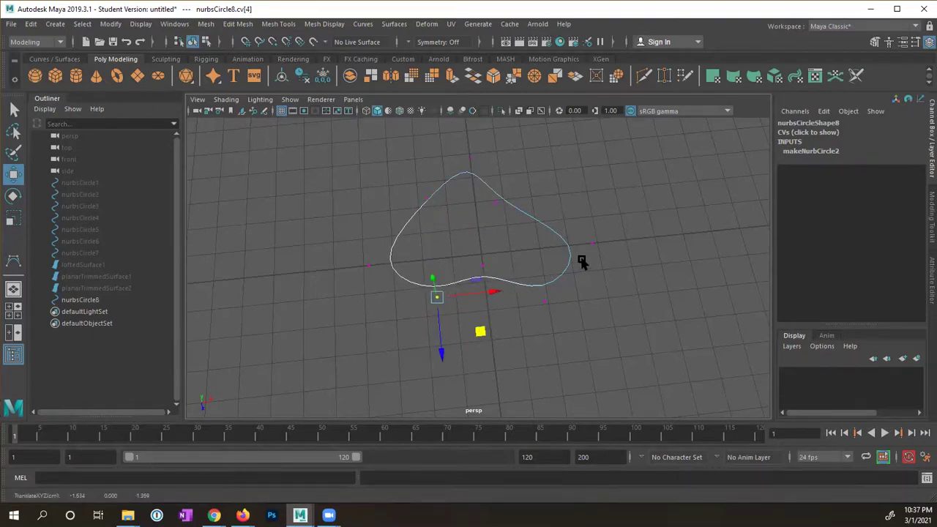
Step: Reposition two more control vertices individually to give the curve an asymmetric teardrop outline
{"action": "left_click_drag", "start_coordinate": [586, 238], "coordinate": [481, 282], "text": "alt"}
{"action": "left_click", "coordinate": [495, 333]}
{"action": "middle_click_drag", "start_coordinate": [492, 383], "coordinate": [541, 363]}
{"action": "left_click_drag", "start_coordinate": [556, 240], "coordinate": [433, 220], "text": "alt"}
{"action": "left_click", "coordinate": [383, 214]}
{"action": "middle_click_drag", "start_coordinate": [388, 254], "coordinate": [434, 230]}
{"action": "left_click_drag", "start_coordinate": [435, 230], "coordinate": [508, 229], "text": "alt"}
Step: Return the reshaped curve to object mode and select it as a whole
{"action": "right_click_drag", "start_coordinate": [519, 218], "coordinate": [545, 202]}
{"action": "left_click_drag", "start_coordinate": [545, 202], "coordinate": [535, 363], "text": "alt"}
{"action": "left_click_drag", "start_coordinate": [510, 196], "coordinate": [539, 205], "text": "alt"}
{"action": "left_click_drag", "start_coordinate": [478, 338], "coordinate": [483, 315], "text": "alt"}
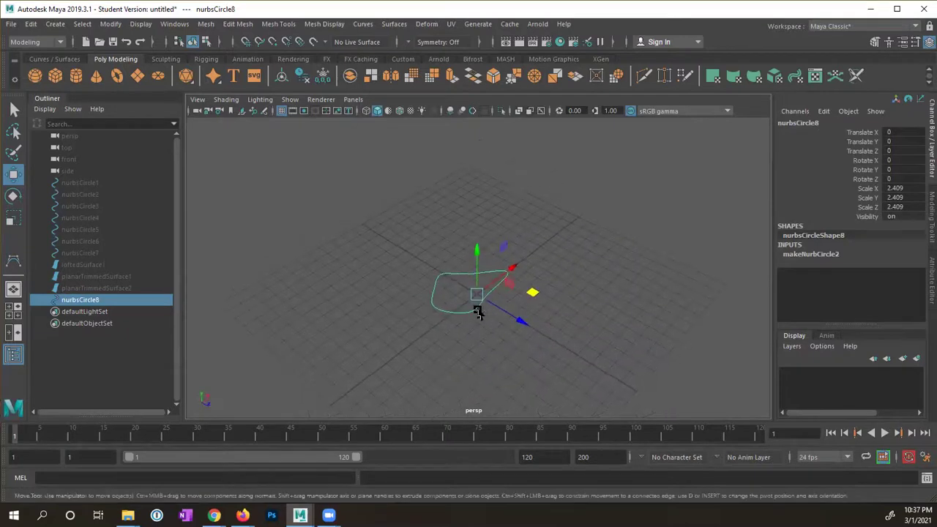
{"action": "left_click_drag", "start_coordinate": [475, 170], "coordinate": [410, 173], "text": "alt"}
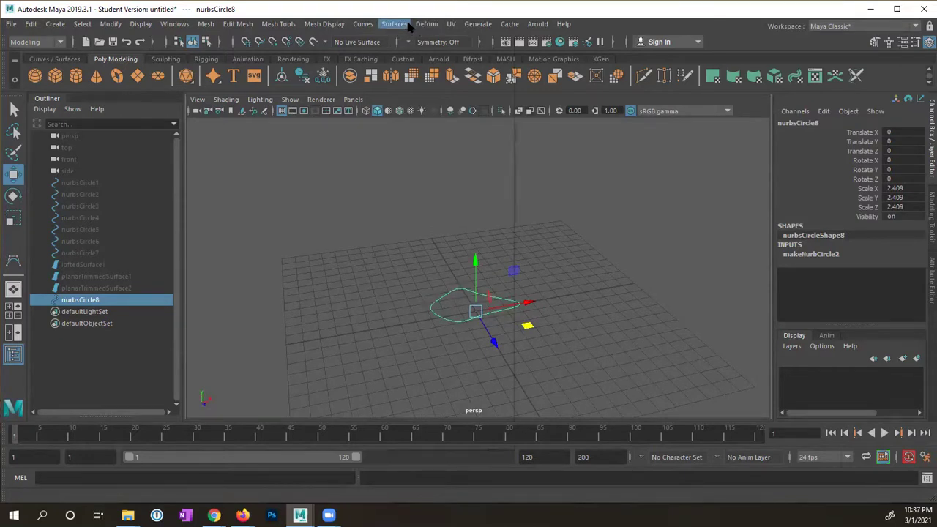
{"action": "left_click", "coordinate": [395, 24]}
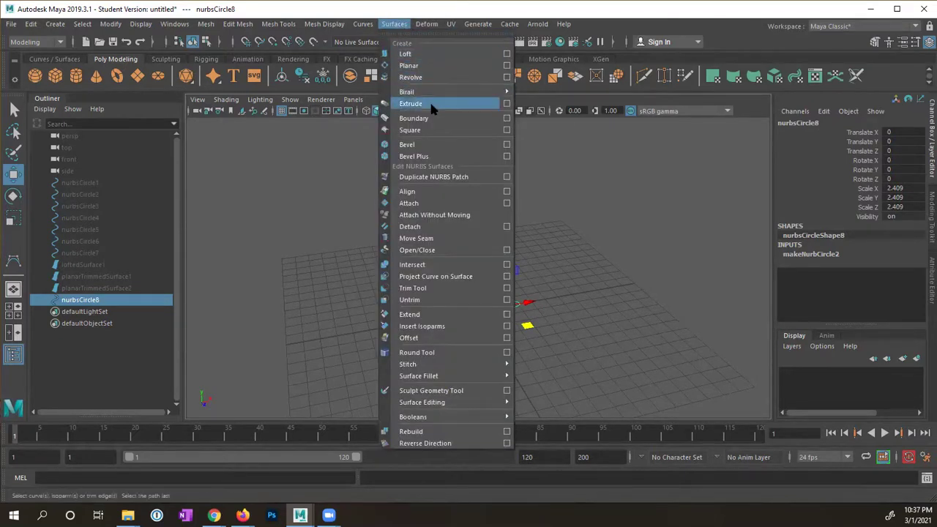
{"action": "left_click", "coordinate": [397, 15]}
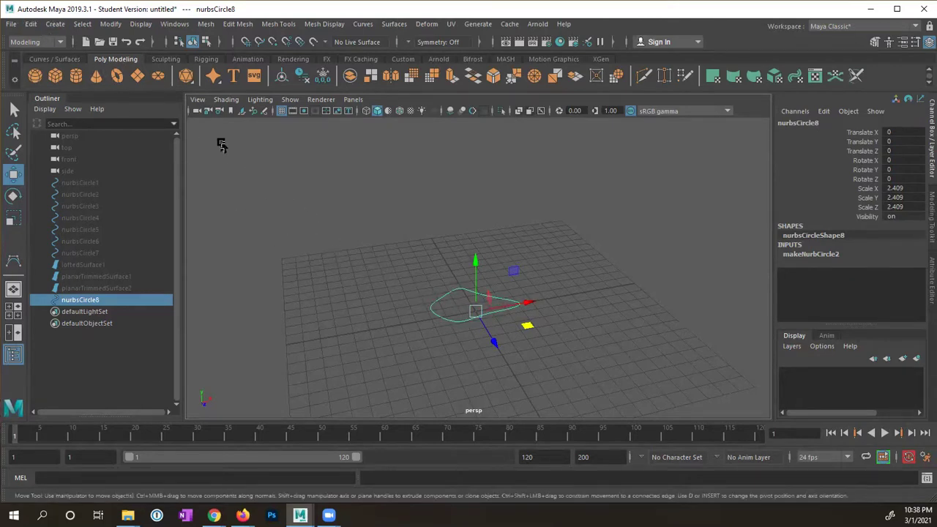
Step: Open the Duplicate Special options for the curve and reset them to their defaults
{"action": "left_click", "coordinate": [34, 25]}
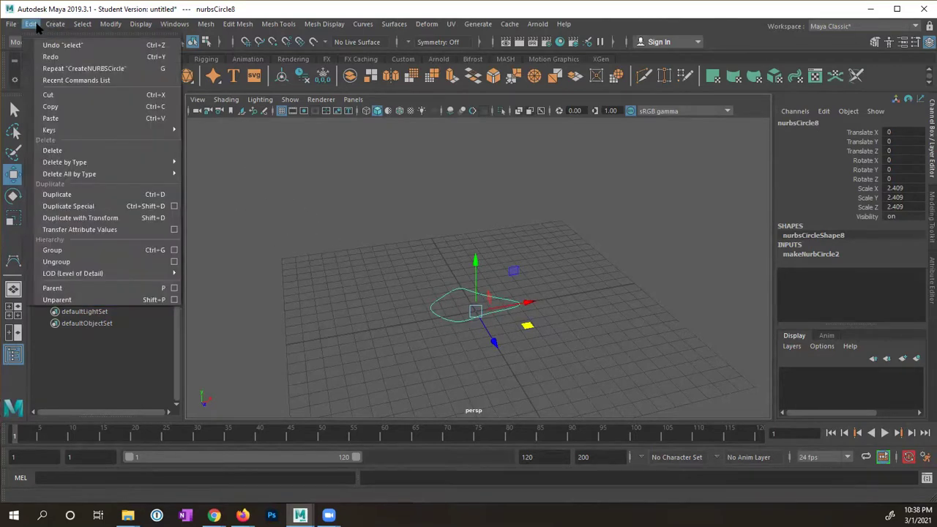
{"action": "left_click", "coordinate": [173, 207]}
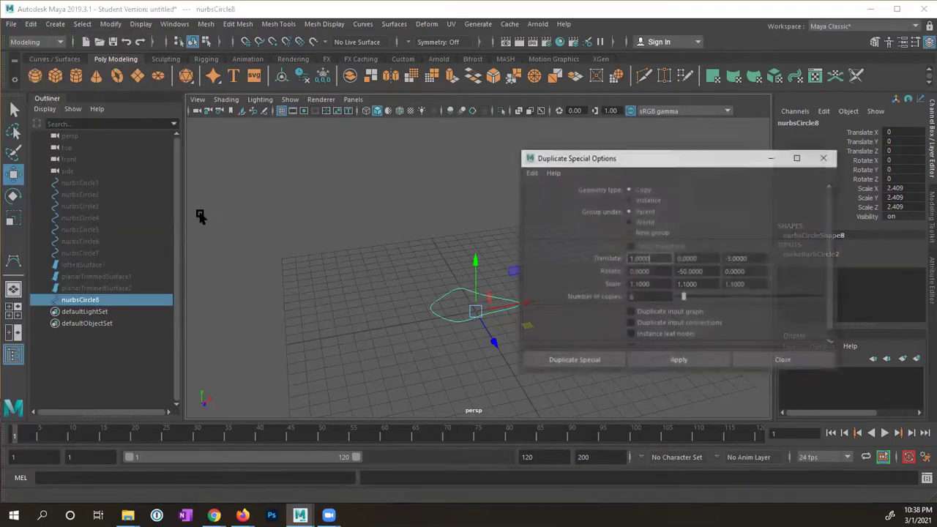
{"action": "left_click", "coordinate": [530, 173]}
{"action": "left_click", "coordinate": [549, 198]}
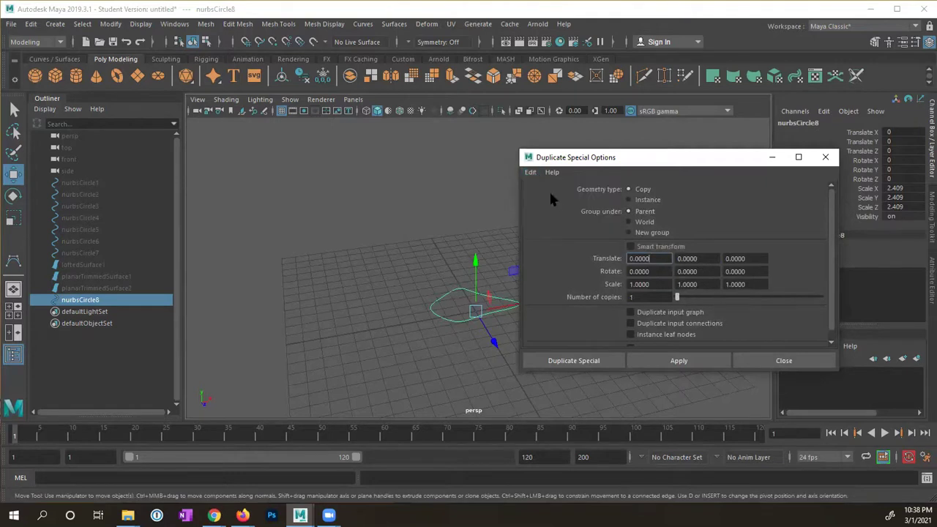
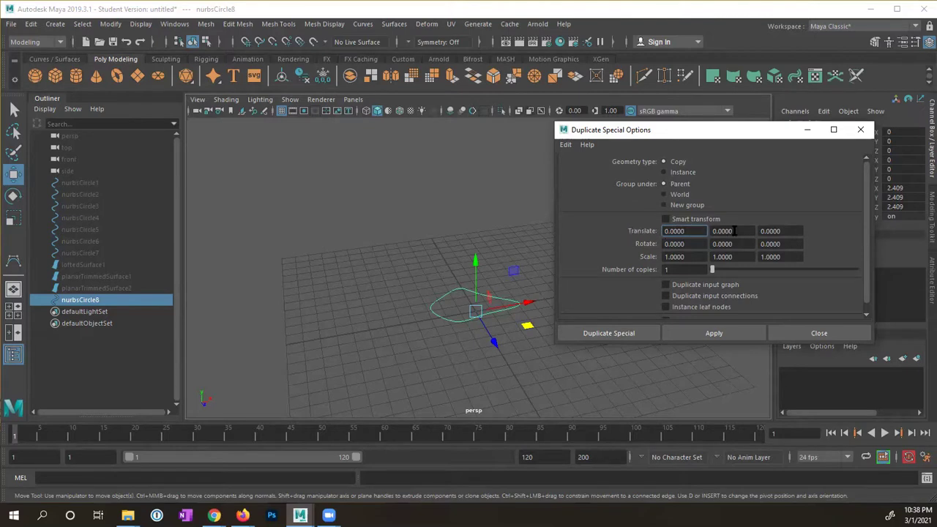
Step: Set the duplicate's translation to -1 in X and 3 in Y
{"action": "left_click_drag", "start_coordinate": [476, 261], "coordinate": [467, 310], "text": "alt"}
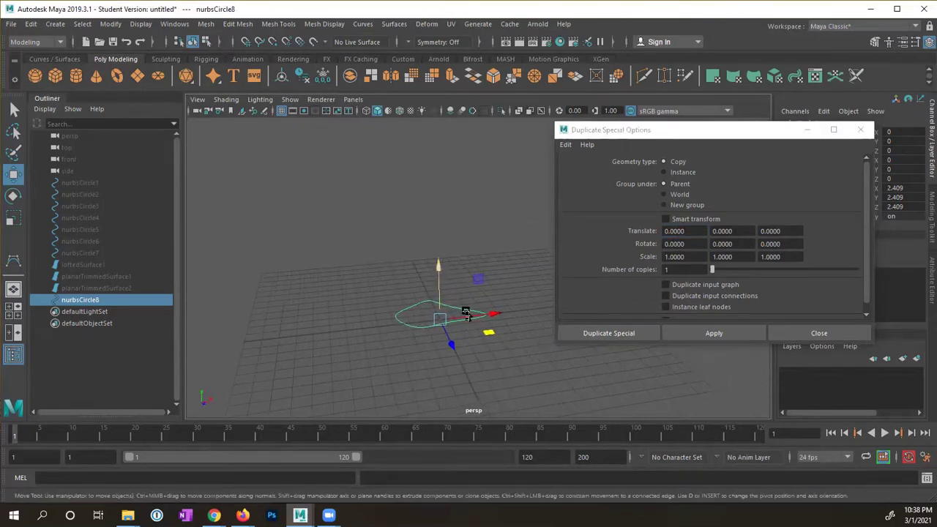
{"action": "left_click", "coordinate": [728, 231]}
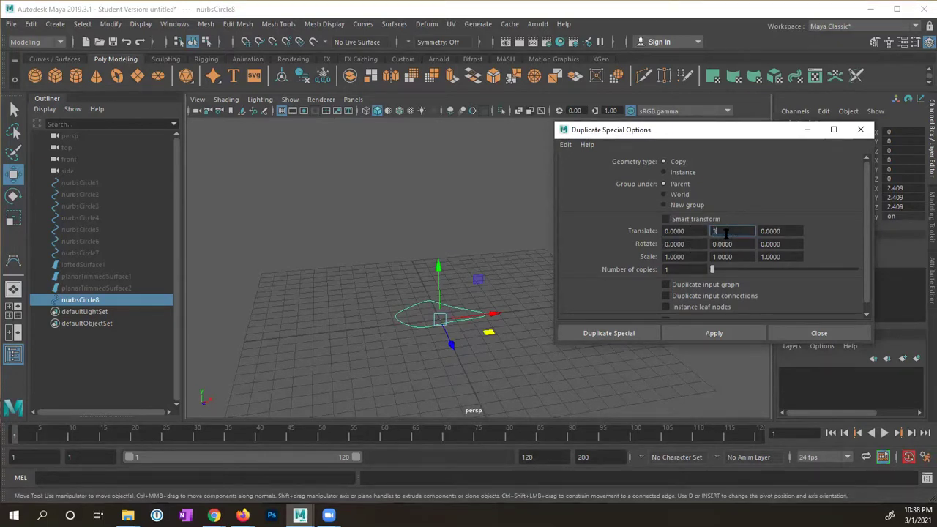
{"action": "left_click_drag", "start_coordinate": [430, 292], "coordinate": [456, 334], "text": "alt"}
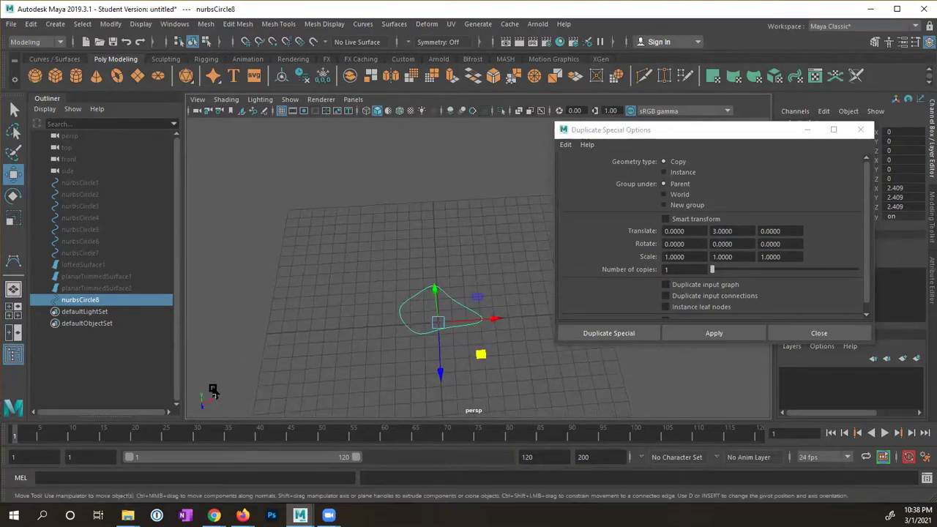
{"action": "left_click", "coordinate": [695, 228]}
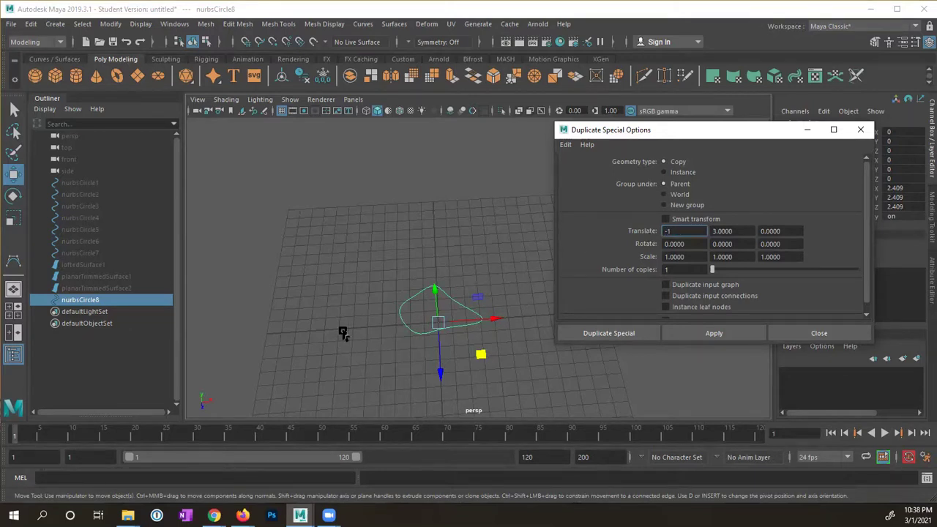
{"action": "left_click_drag", "start_coordinate": [479, 287], "coordinate": [454, 257], "text": "alt"}
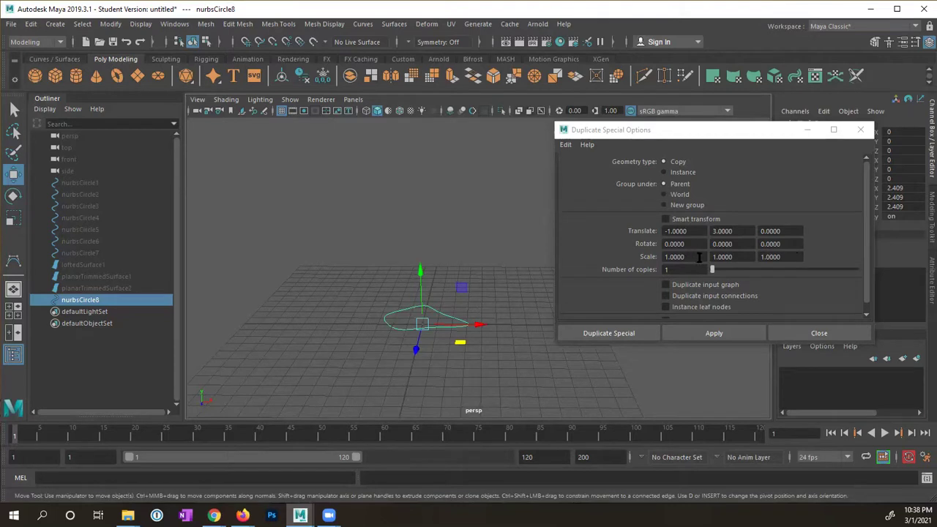
Step: Set the duplicate's scale to 0.85 in X, Y and Z
{"action": "left_click_drag", "start_coordinate": [699, 256], "coordinate": [656, 262]}
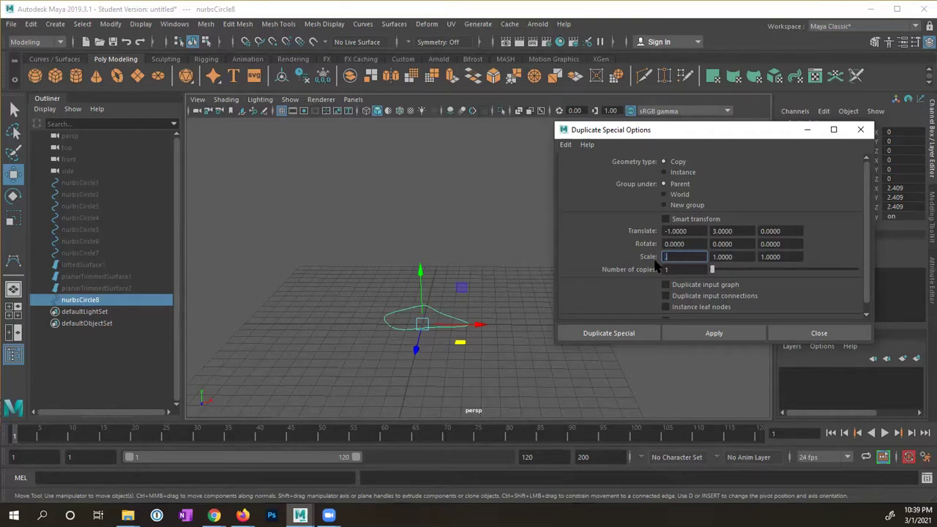
{"action": "key", "text": "Tab"}
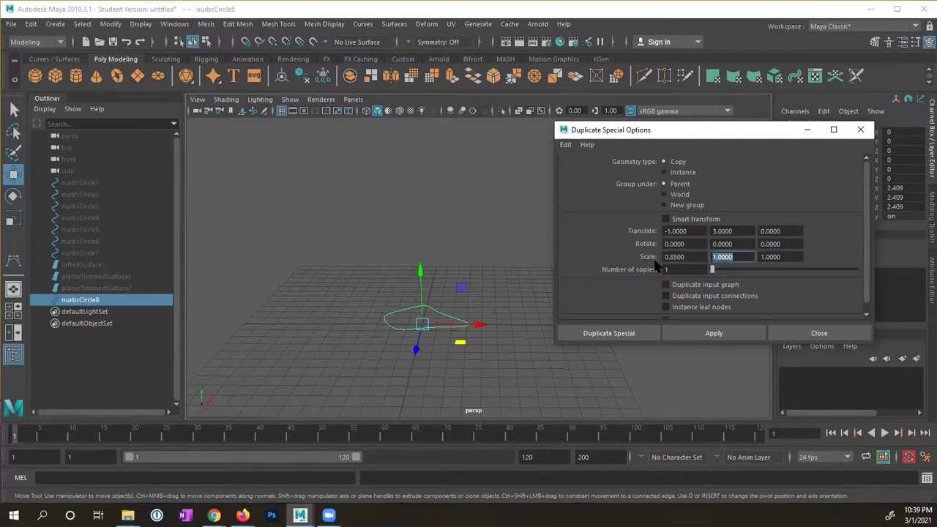
{"action": "type", "text": ".85"}
{"action": "key", "text": "Tab"}
{"action": "type", "text": ".8"}
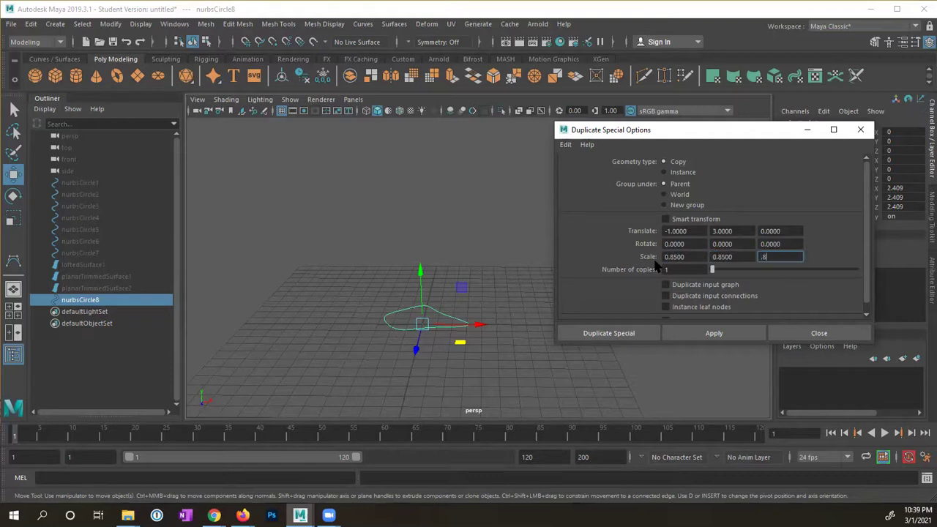
{"action": "key", "text": "Tab"}
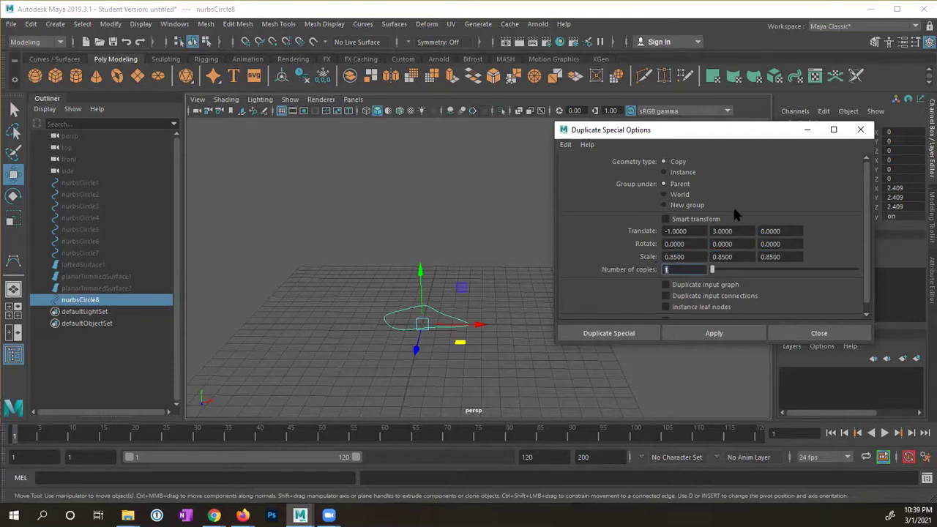
Step: Set the number of copies to 6, apply the duplication to the curve, and undo it
{"action": "left_click_drag", "start_coordinate": [716, 272], "coordinate": [723, 272]}
{"action": "left_click", "coordinate": [713, 333]}
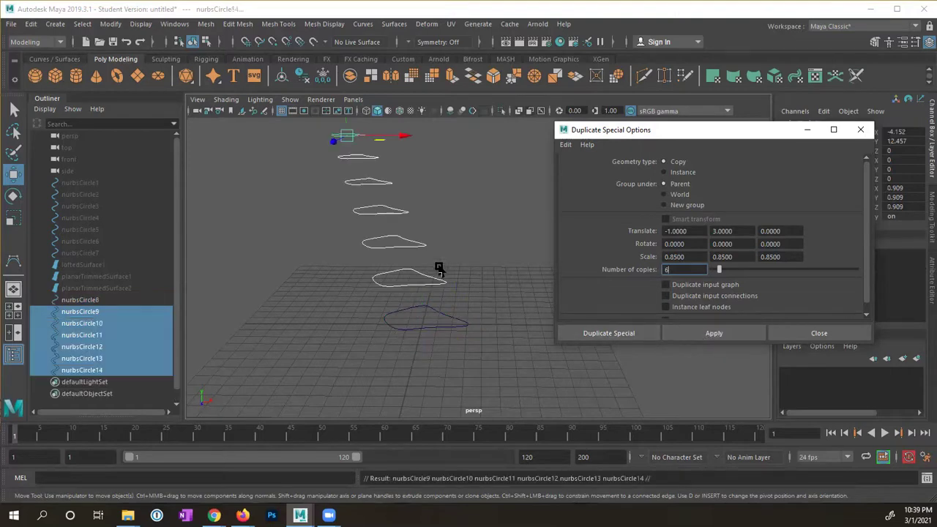
{"action": "left_click_drag", "start_coordinate": [439, 268], "coordinate": [421, 324], "text": "alt"}
{"action": "key", "text": "ctrl+z"}
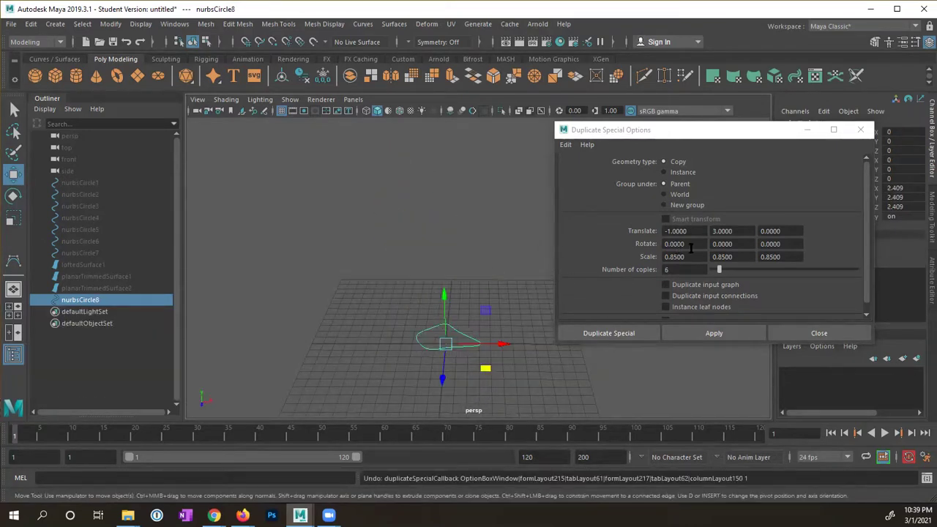
Step: Try duplicating the curve with a Y rotation of 20 per copy and undo the result
{"action": "left_click_drag", "start_coordinate": [446, 293], "coordinate": [469, 315], "text": "alt"}
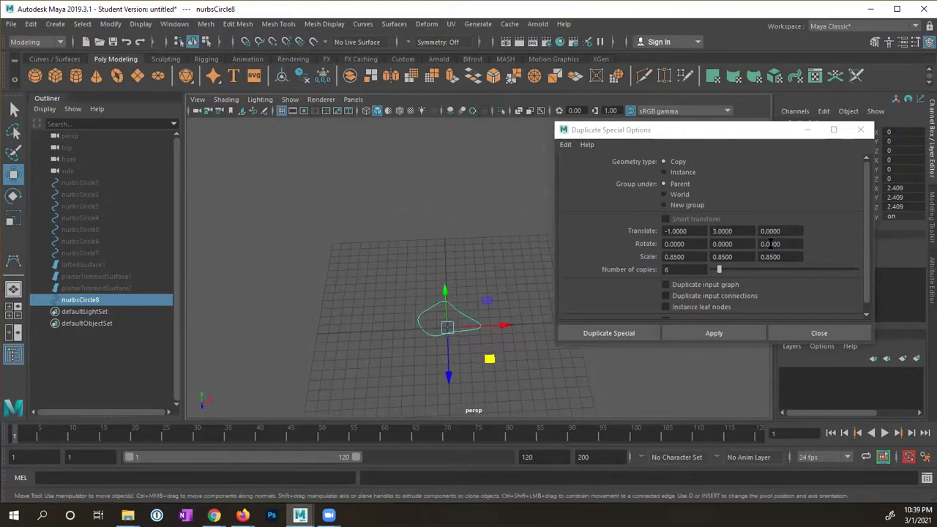
{"action": "left_click", "coordinate": [743, 245]}
{"action": "left_click_drag", "start_coordinate": [732, 245], "coordinate": [700, 250]}
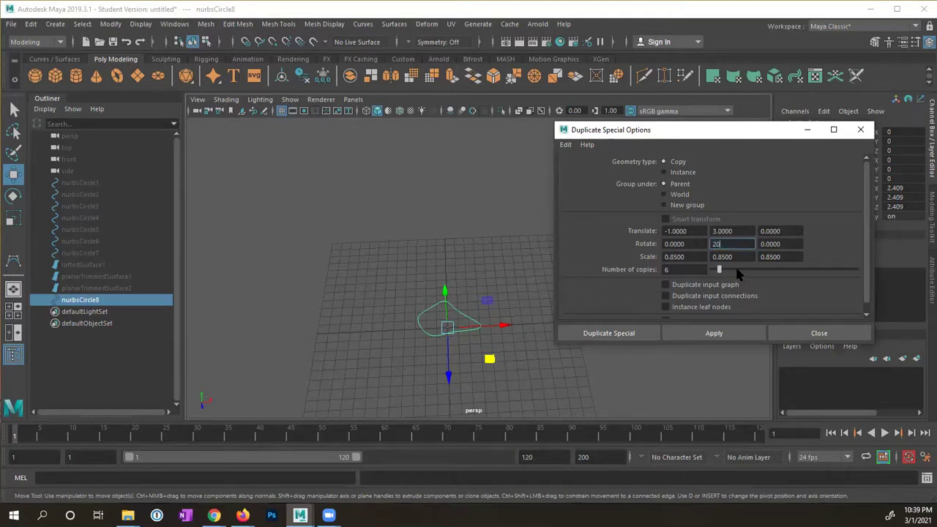
{"action": "type", "text": "20"}
{"action": "left_click", "coordinate": [707, 332]}
{"action": "left_click_drag", "start_coordinate": [498, 328], "coordinate": [418, 293], "text": "alt"}
{"action": "key", "text": "ctrl+z"}
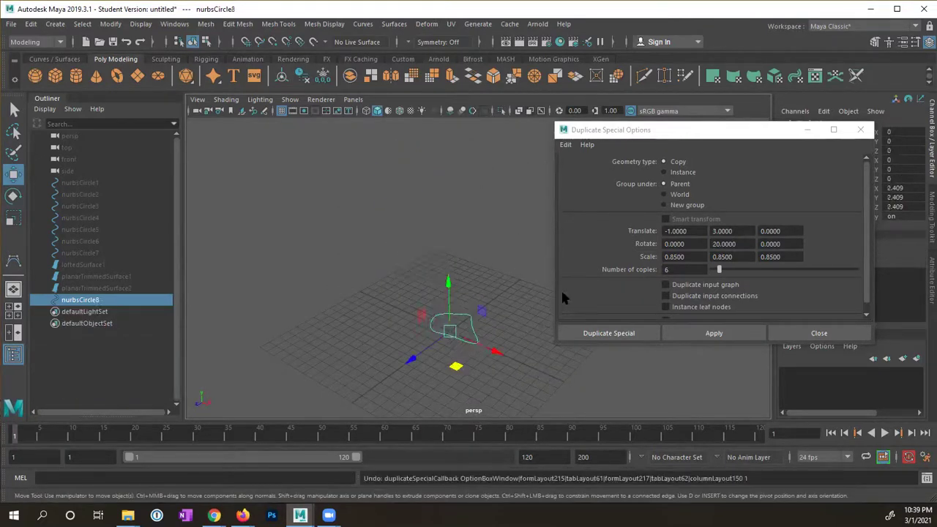
Step: Set the duplicate's Y rotation to 40, apply it to the curve, and undo the resulting copies
{"action": "double_click", "coordinate": [732, 244]}
{"action": "type", "text": "40"}
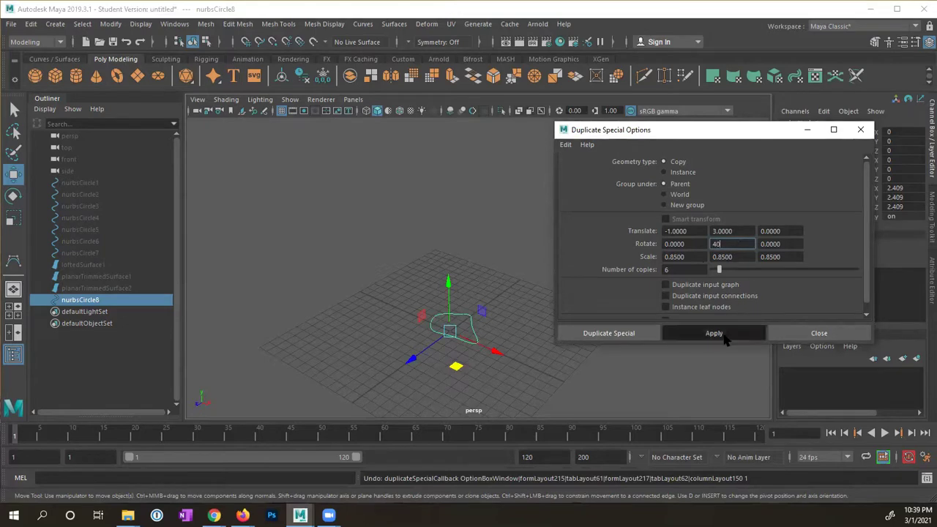
{"action": "left_click", "coordinate": [714, 333]}
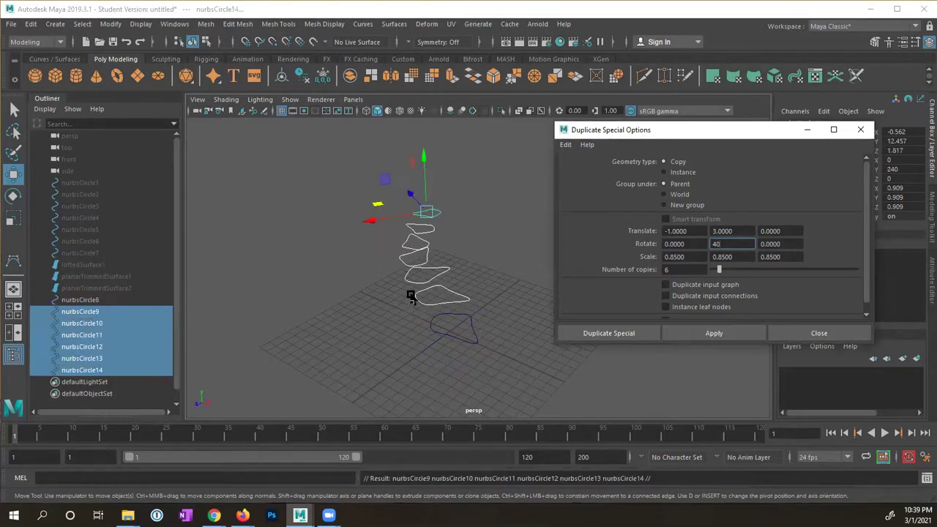
{"action": "left_click_drag", "start_coordinate": [408, 293], "coordinate": [379, 284], "text": "alt"}
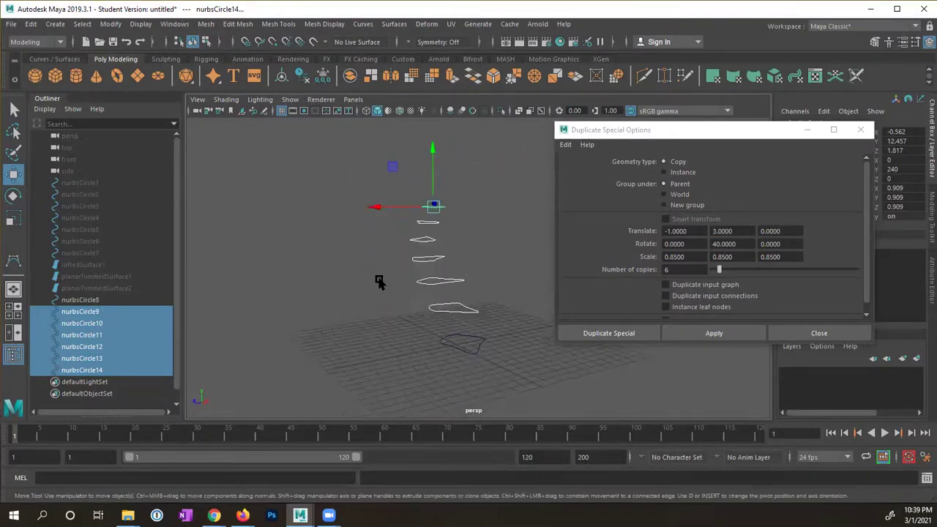
{"action": "key", "text": "ctrl+z"}
{"action": "key", "text": "ctrl+z"}
{"action": "key", "text": "ctrl+z"}
{"action": "key", "text": "ctrl+z"}
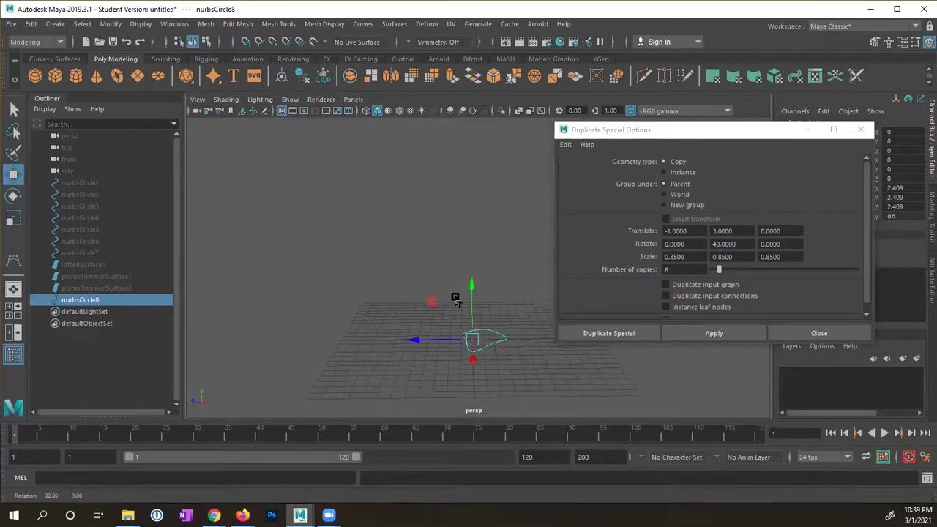
{"action": "key", "text": "ctrl+z"}
{"action": "key", "text": "ctrl+z"}
{"action": "key", "text": "ctrl+z"}
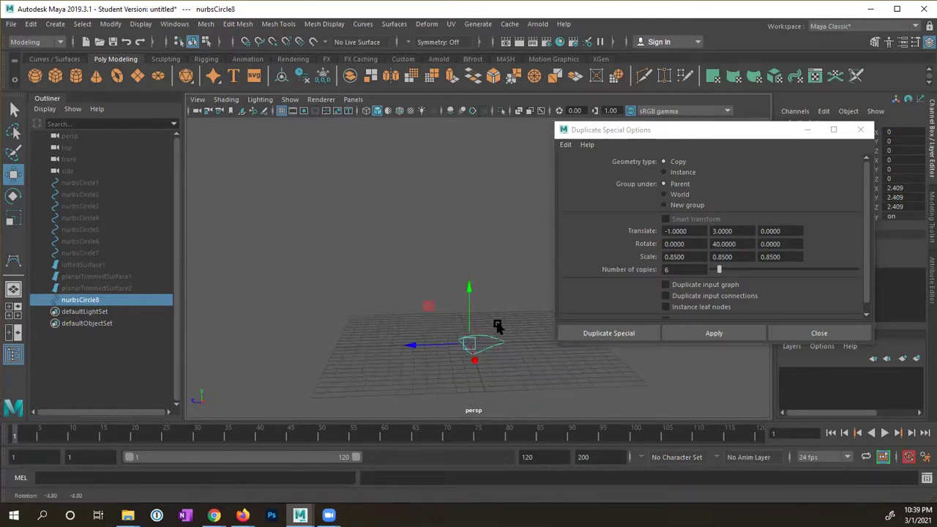
Step: Duplicate the curve with an added X rotation of 10 per copy and close the duplication options
{"action": "double_click", "coordinate": [692, 244]}
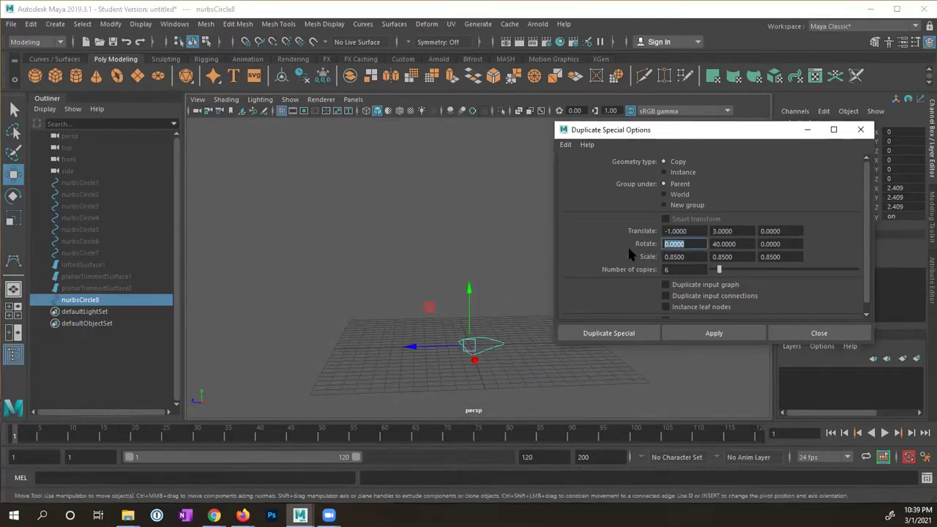
{"action": "type", "text": "10"}
{"action": "left_click", "coordinate": [712, 330]}
{"action": "left_click_drag", "start_coordinate": [545, 294], "coordinate": [633, 292], "text": "alt"}
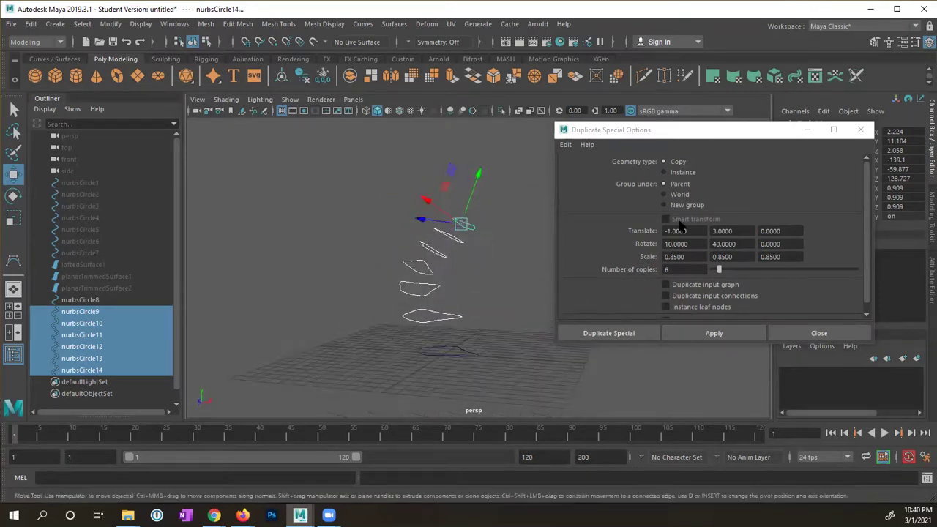
{"action": "left_click_drag", "start_coordinate": [461, 351], "coordinate": [485, 354], "text": "alt"}
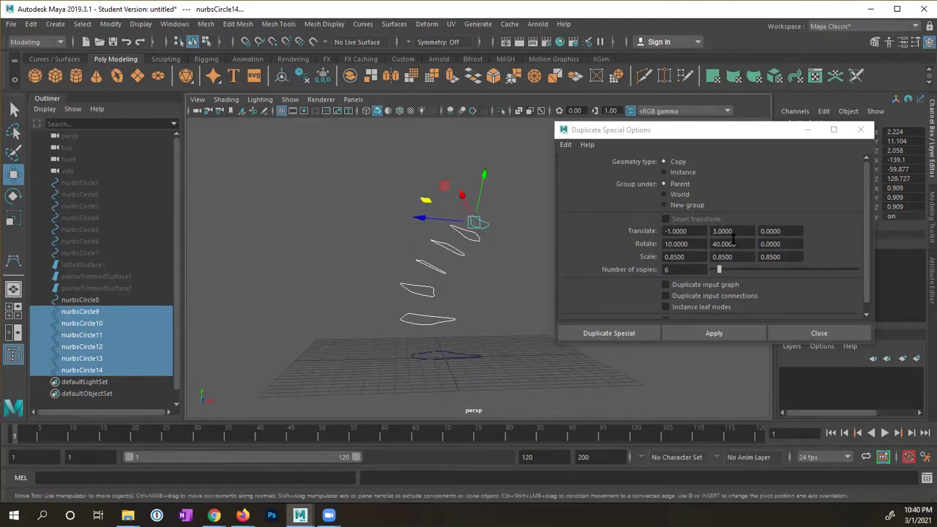
{"action": "left_click_drag", "start_coordinate": [421, 374], "coordinate": [482, 352], "text": "alt"}
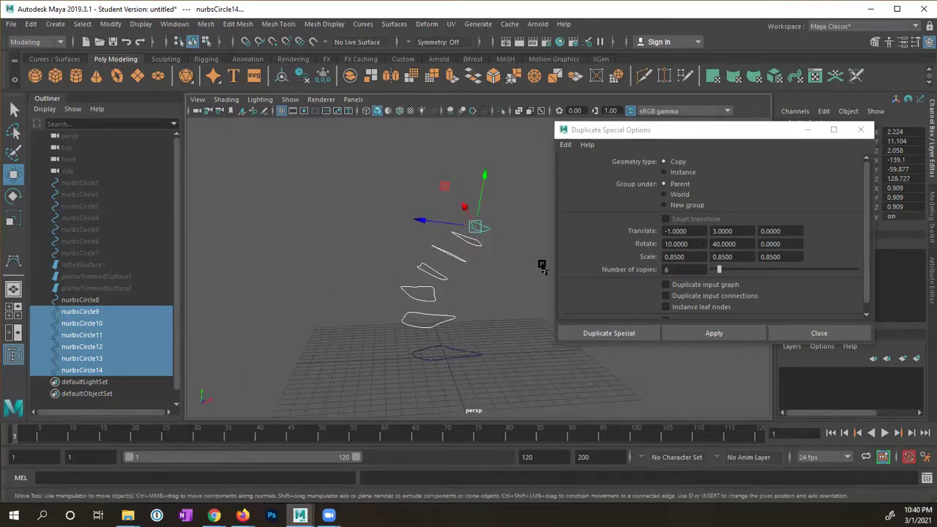
{"action": "left_click_drag", "start_coordinate": [420, 328], "coordinate": [442, 241], "text": "alt"}
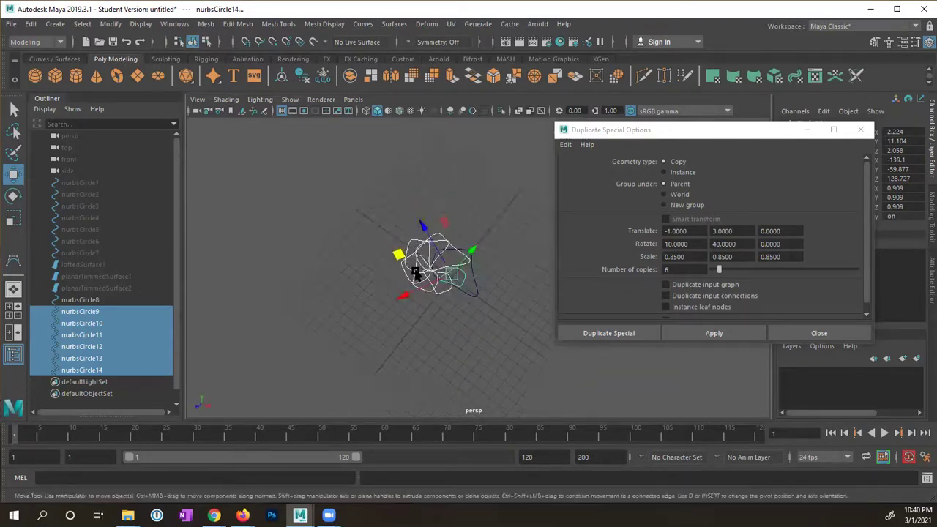
{"action": "left_click_drag", "start_coordinate": [415, 273], "coordinate": [468, 275], "text": "alt"}
{"action": "left_click", "coordinate": [472, 358]}
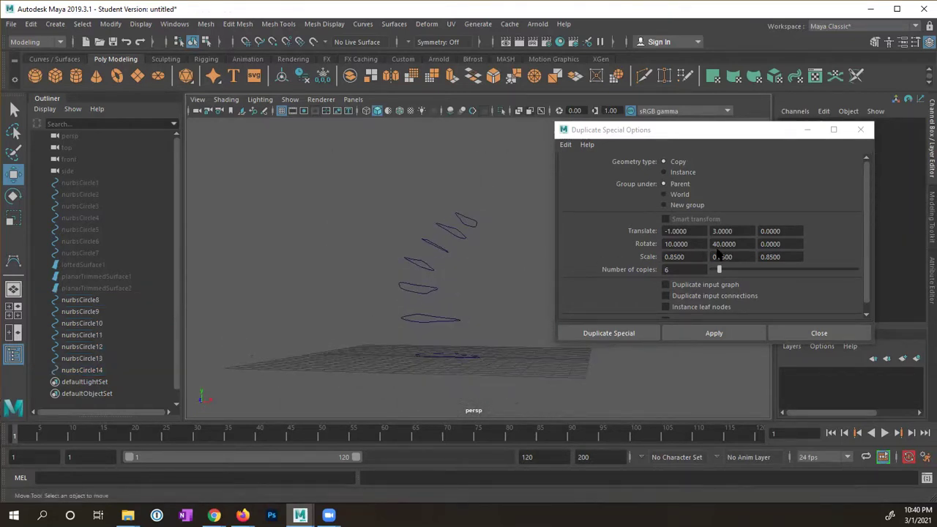
{"action": "left_click_drag", "start_coordinate": [555, 308], "coordinate": [439, 289], "text": "alt"}
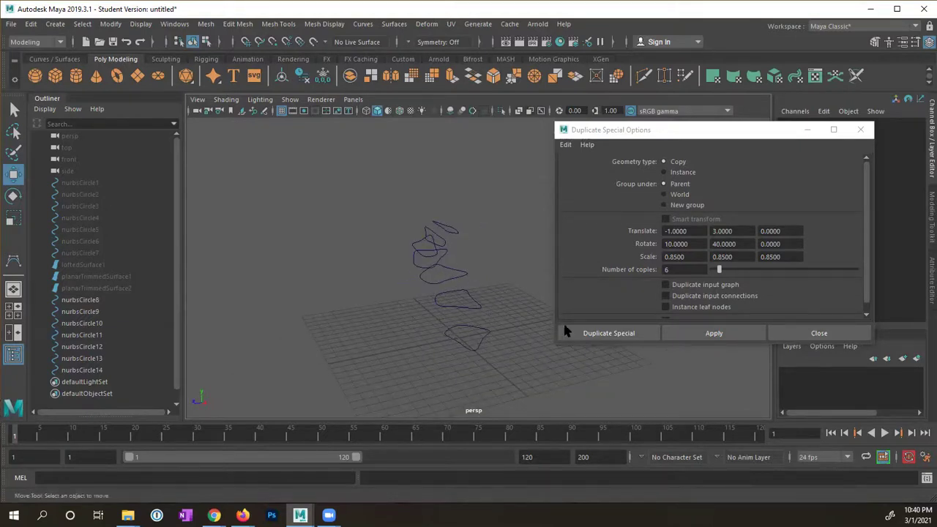
{"action": "left_click", "coordinate": [847, 336]}
Step: Select all seven profile curves in order, from the original on the grid up to the smallest top copy
{"action": "left_click_drag", "start_coordinate": [372, 276], "coordinate": [421, 307], "text": "alt"}
{"action": "left_click", "coordinate": [451, 293]}
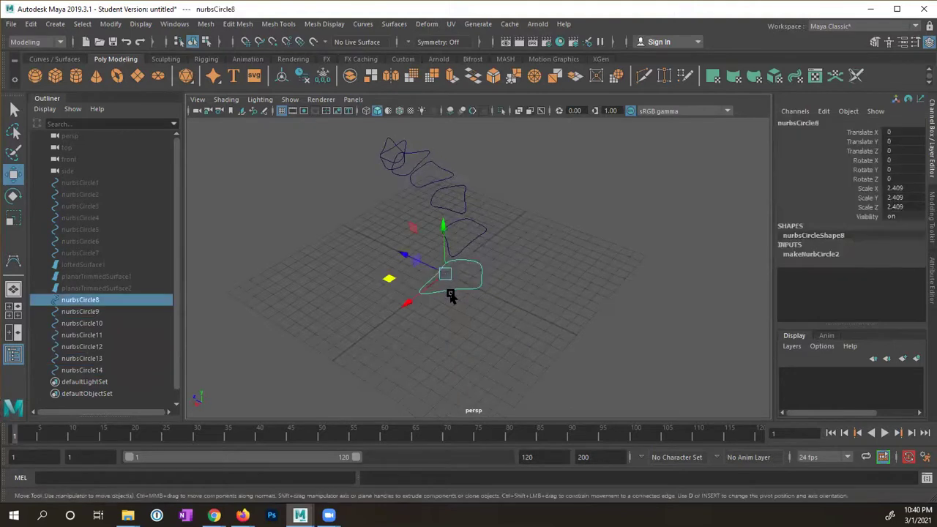
{"action": "key", "text": "q"}
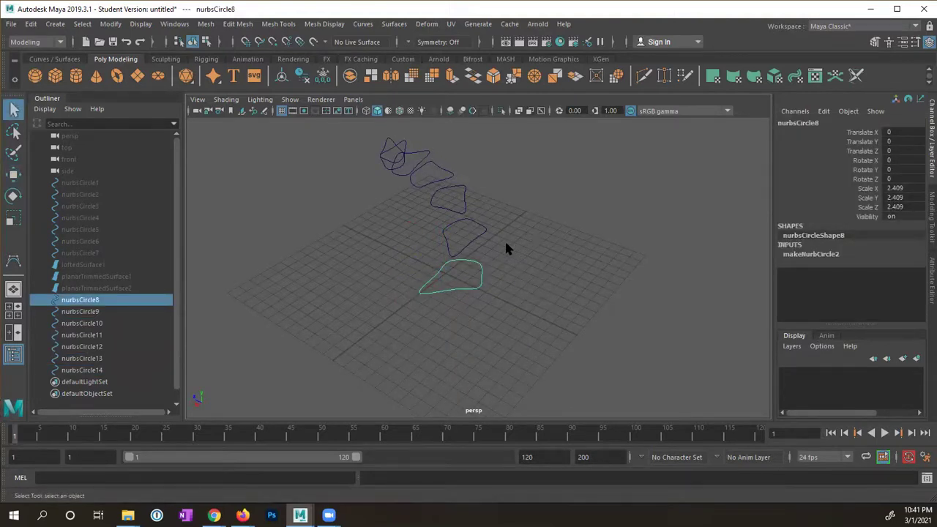
{"action": "left_click", "coordinate": [483, 240], "text": "shift"}
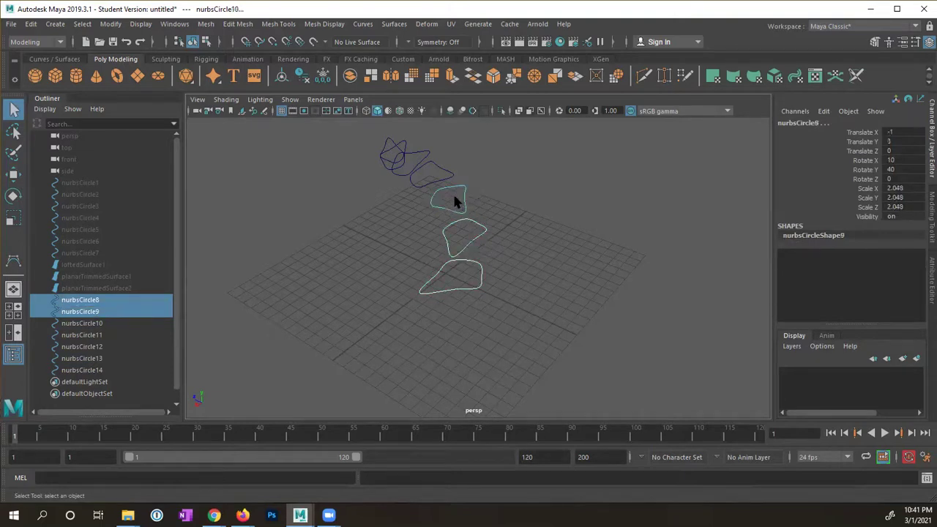
{"action": "left_click", "coordinate": [454, 201], "text": "shift"}
{"action": "left_click", "coordinate": [437, 170], "text": "shift"}
{"action": "left_click", "coordinate": [420, 153], "text": "shift"}
{"action": "left_click_drag", "start_coordinate": [426, 179], "coordinate": [466, 149], "text": "alt"}
{"action": "left_click", "coordinate": [467, 147], "text": "shift"}
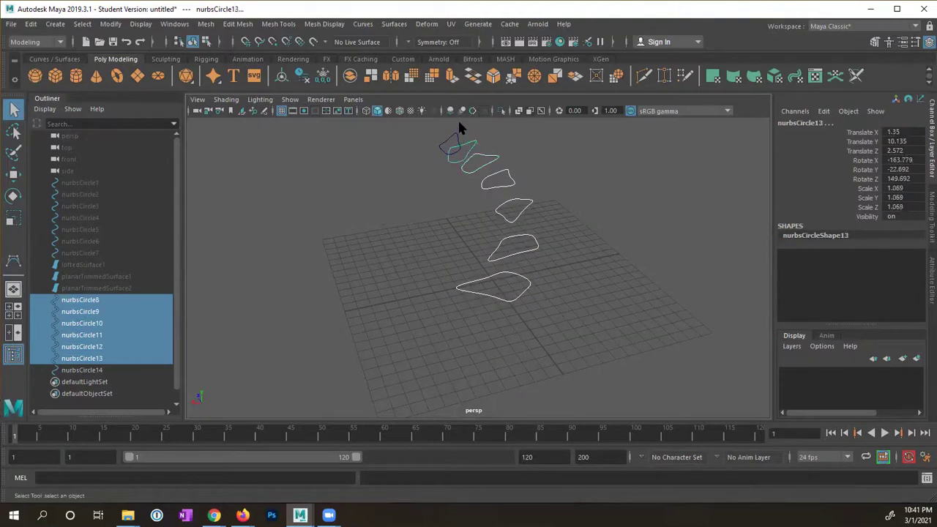
{"action": "left_click", "coordinate": [451, 143], "text": "shift"}
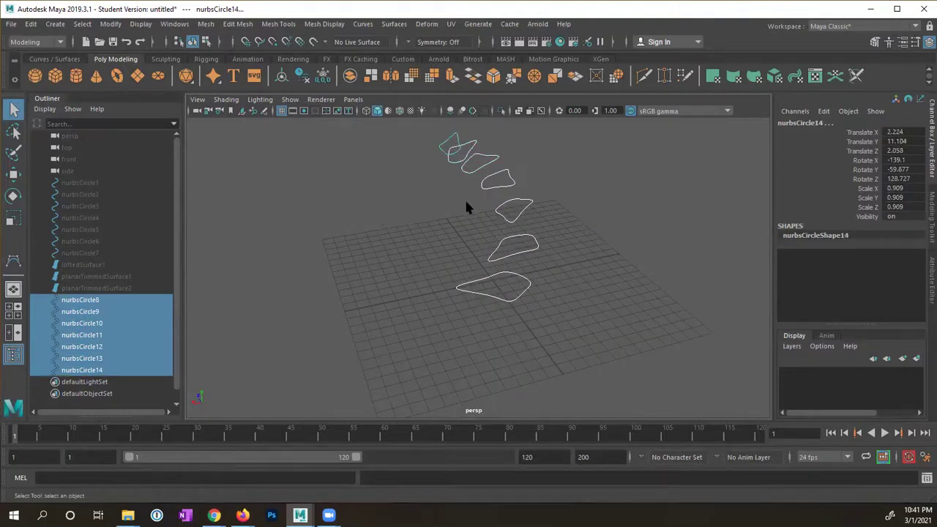
{"action": "mouse_move", "coordinate": [466, 204]}
{"action": "left_mouse_down", "text": "alt"}
{"action": "mouse_move", "coordinate": [584, 212]}
{"action": "mouse_move", "coordinate": [537, 264]}
{"action": "mouse_move", "coordinate": [466, 202]}
{"action": "left_mouse_up", "text": "alt"}
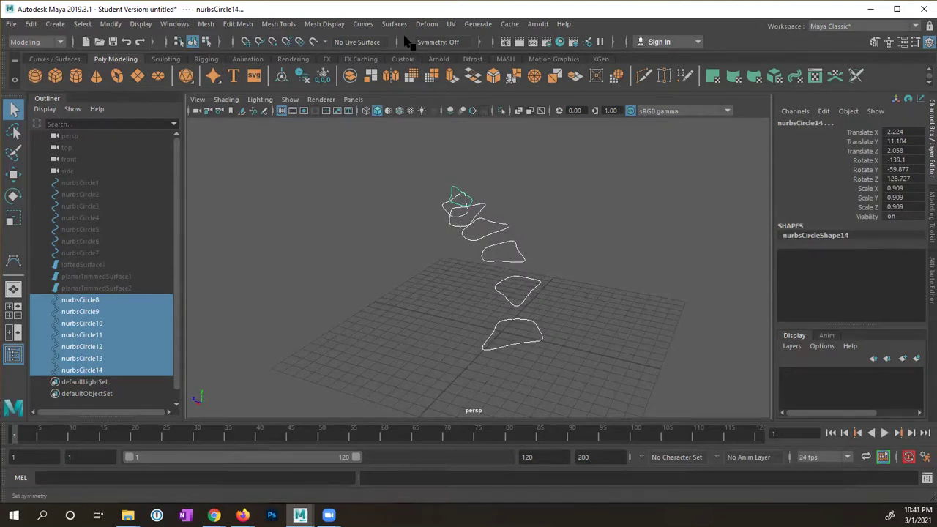
Step: Open the Loft options for the selected curves and reset them to their defaults
{"action": "left_click", "coordinate": [60, 43]}
{"action": "left_click", "coordinate": [62, 41]}
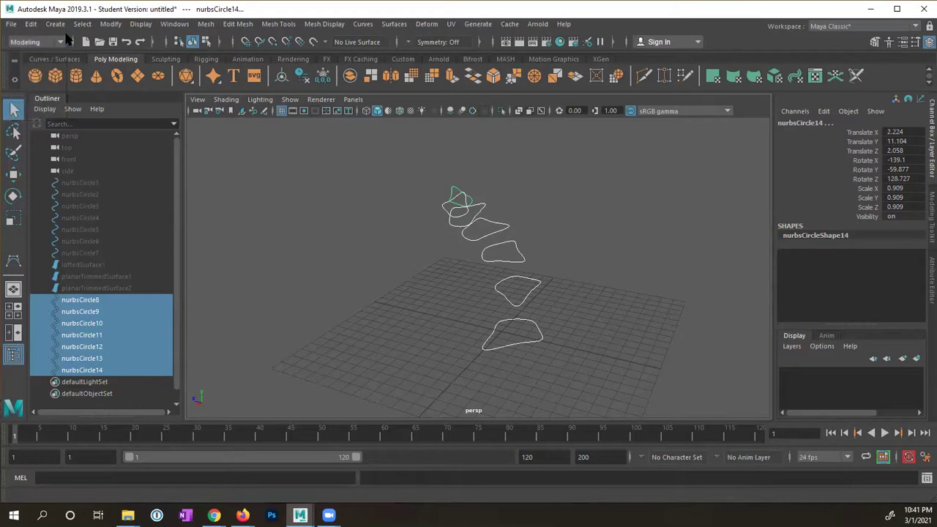
{"action": "left_click", "coordinate": [400, 26]}
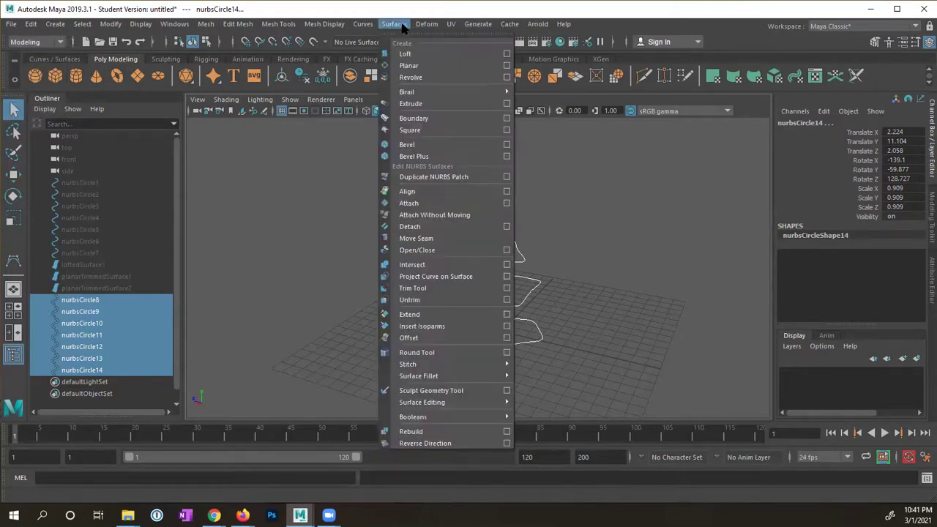
{"action": "left_click", "coordinate": [507, 53]}
{"action": "left_click", "coordinate": [565, 144]}
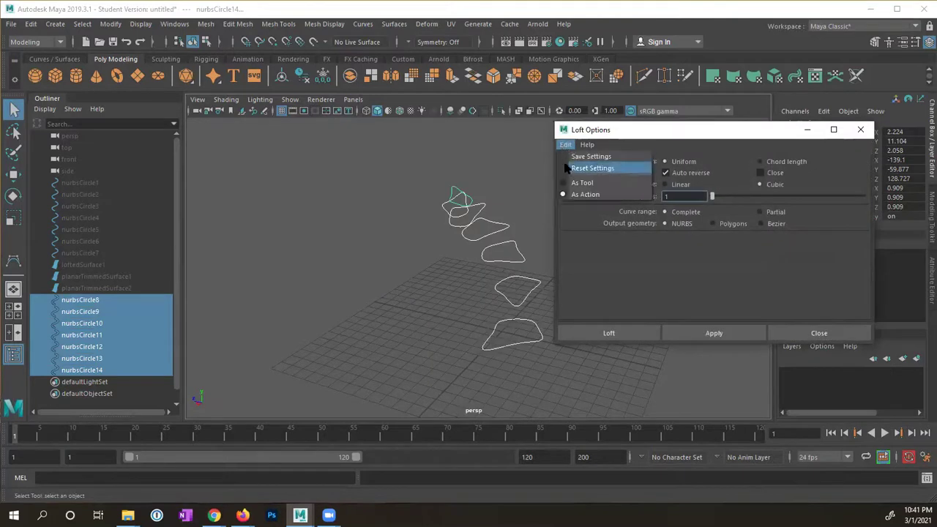
{"action": "left_click", "coordinate": [566, 167]}
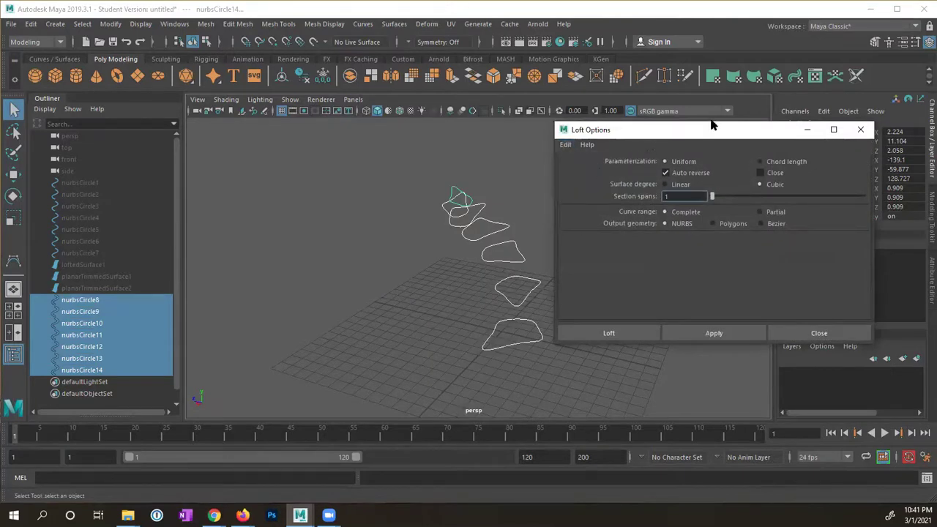
Step: Loft a NURBS surface through the seven selected curves with the default settings
{"action": "left_click_drag", "start_coordinate": [710, 125], "coordinate": [771, 112]}
{"action": "left_click_drag", "start_coordinate": [541, 209], "coordinate": [613, 203], "text": "alt"}
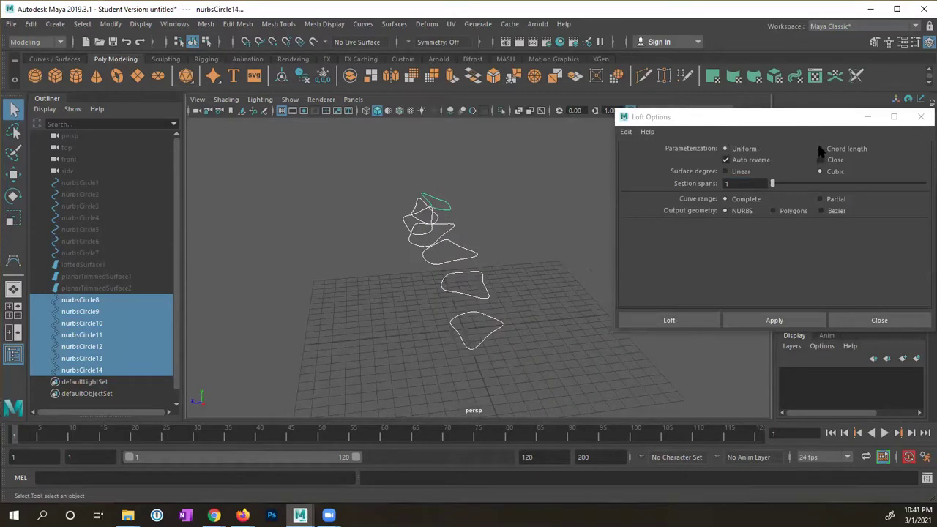
{"action": "left_click", "coordinate": [773, 320]}
{"action": "left_click_drag", "start_coordinate": [488, 278], "coordinate": [487, 370], "text": "alt"}
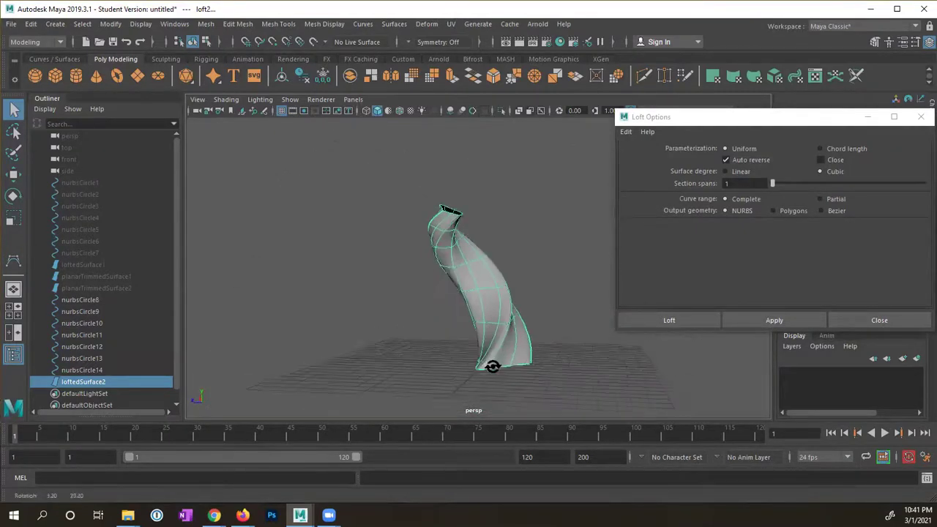
{"action": "right_click_drag", "start_coordinate": [487, 370], "coordinate": [550, 316], "text": "alt"}
{"action": "left_click_drag", "start_coordinate": [550, 316], "coordinate": [532, 276], "text": "alt"}
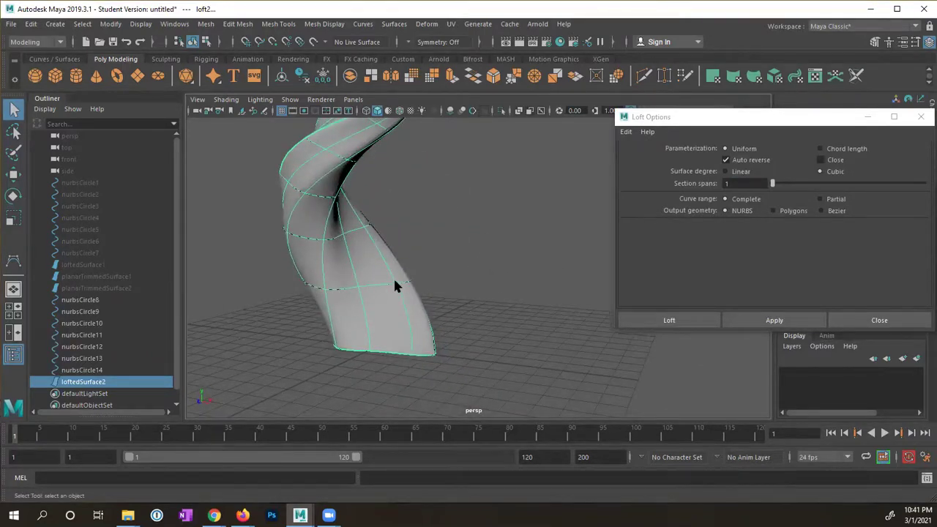
{"action": "left_click_drag", "start_coordinate": [396, 286], "coordinate": [456, 291], "text": "alt"}
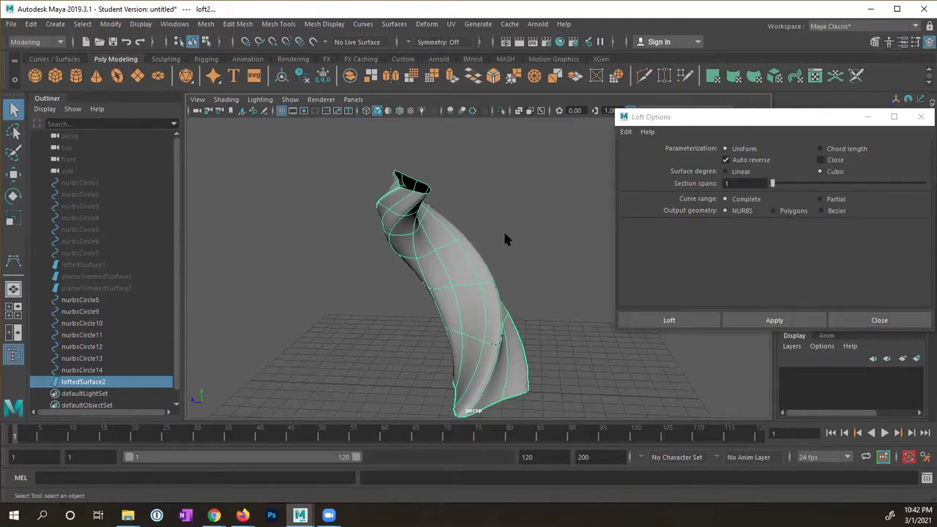
{"action": "mouse_move", "coordinate": [469, 192]}
{"action": "left_mouse_down", "text": "alt"}
{"action": "mouse_move", "coordinate": [456, 200]}
{"action": "mouse_move", "coordinate": [491, 198]}
{"action": "mouse_move", "coordinate": [468, 210]}
{"action": "left_mouse_up", "text": "alt"}
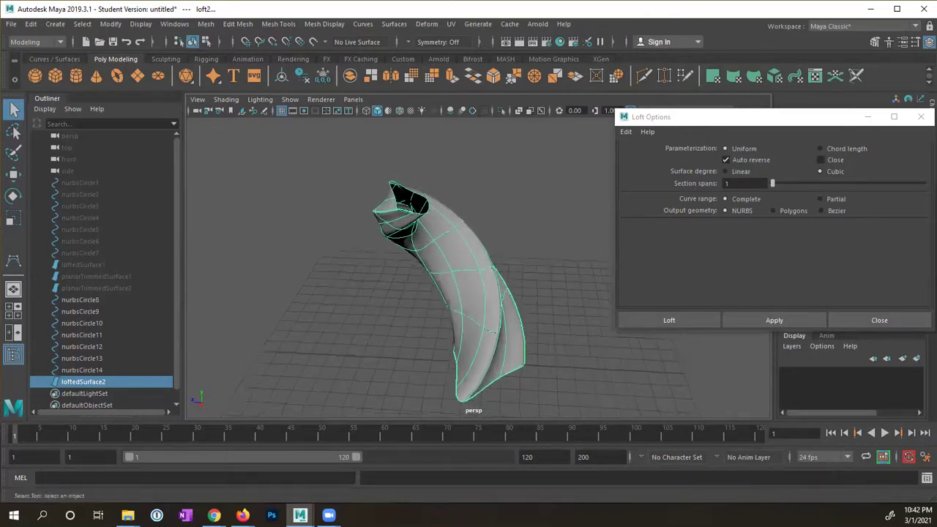
{"action": "left_click_drag", "start_coordinate": [477, 282], "coordinate": [448, 307], "text": "alt"}
Step: Deselect the lofted surface and select the profile curve around its open top end
{"action": "left_click", "coordinate": [350, 198]}
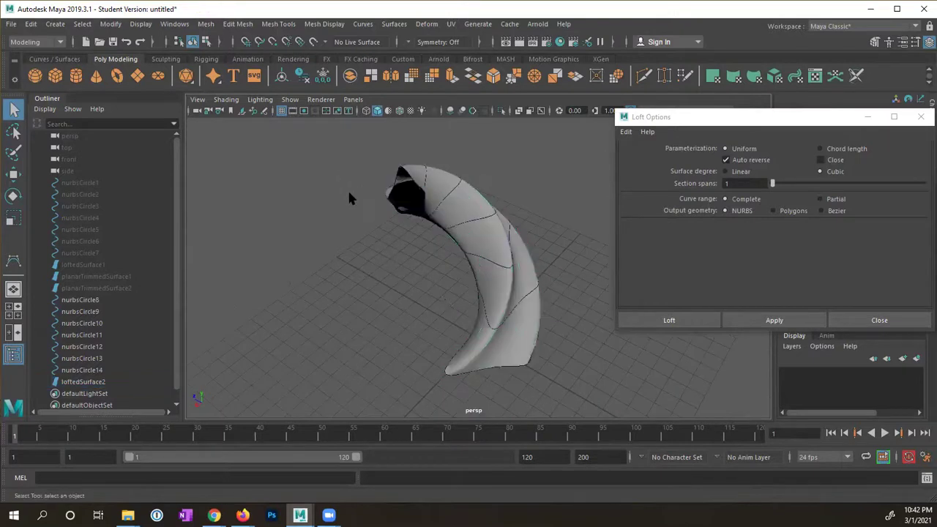
{"action": "left_click_drag", "start_coordinate": [381, 190], "coordinate": [369, 183], "text": "alt"}
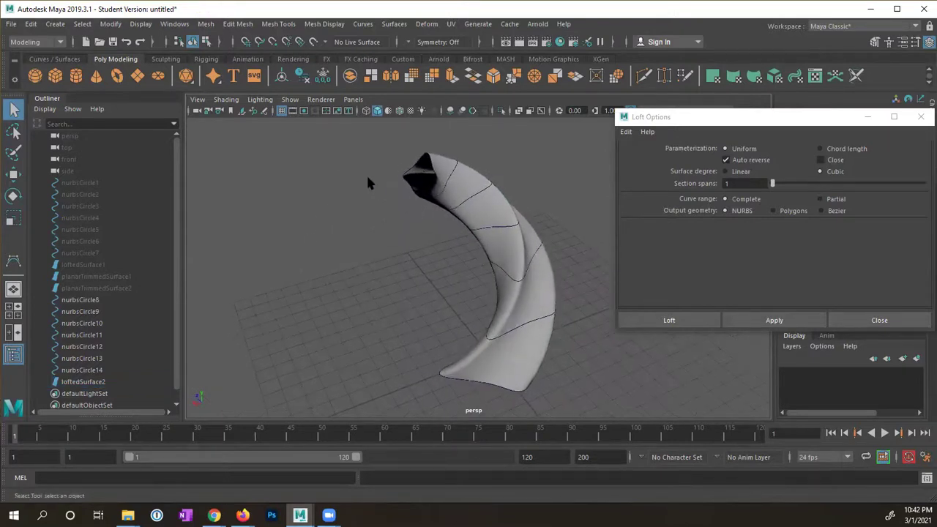
{"action": "left_click", "coordinate": [419, 167]}
{"action": "mouse_move", "coordinate": [419, 167]}
{"action": "left_mouse_down", "text": "alt"}
{"action": "mouse_move", "coordinate": [439, 240]}
{"action": "mouse_move", "coordinate": [398, 167]}
{"action": "mouse_move", "coordinate": [432, 165]}
{"action": "left_mouse_up", "text": "alt"}
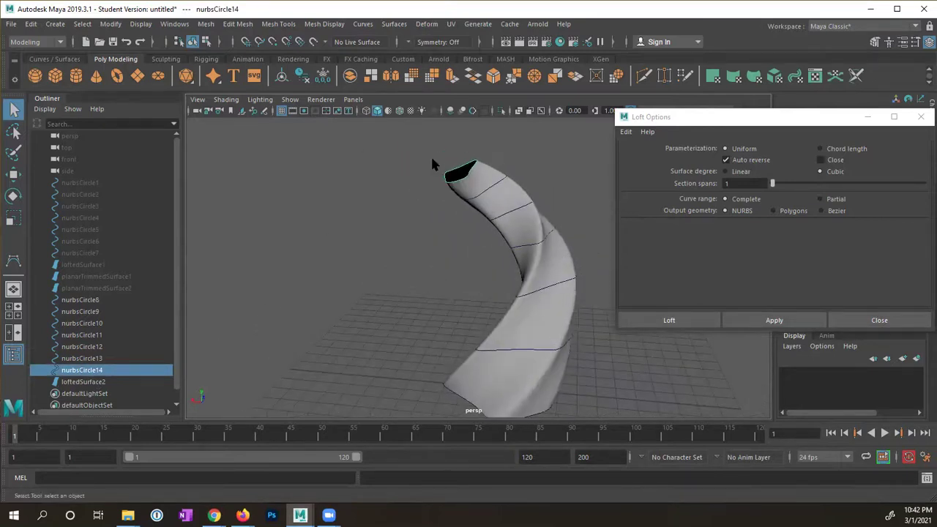
Step: Cap the horn's open top end with a planar NURBS surface from its profile curve, using cubic degree and complete curve range
{"action": "left_click", "coordinate": [460, 179], "text": "shift"}
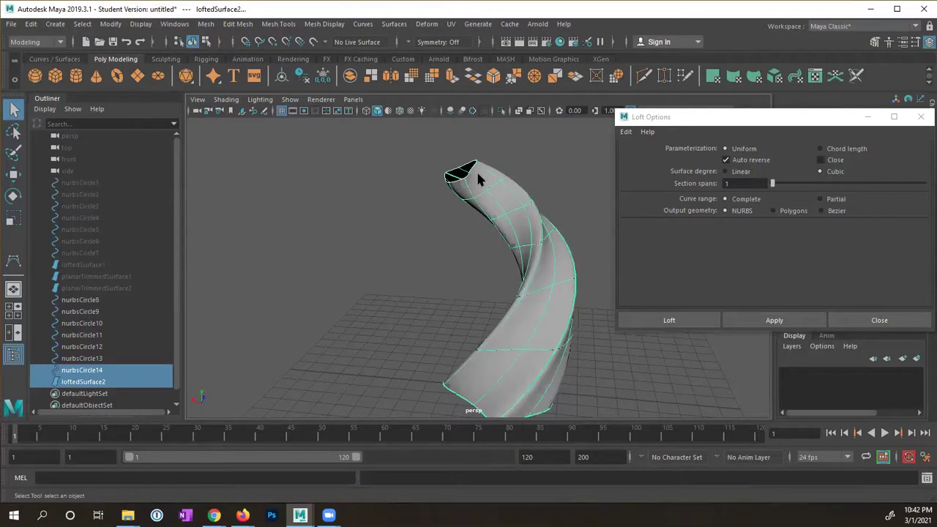
{"action": "left_click", "coordinate": [479, 172]}
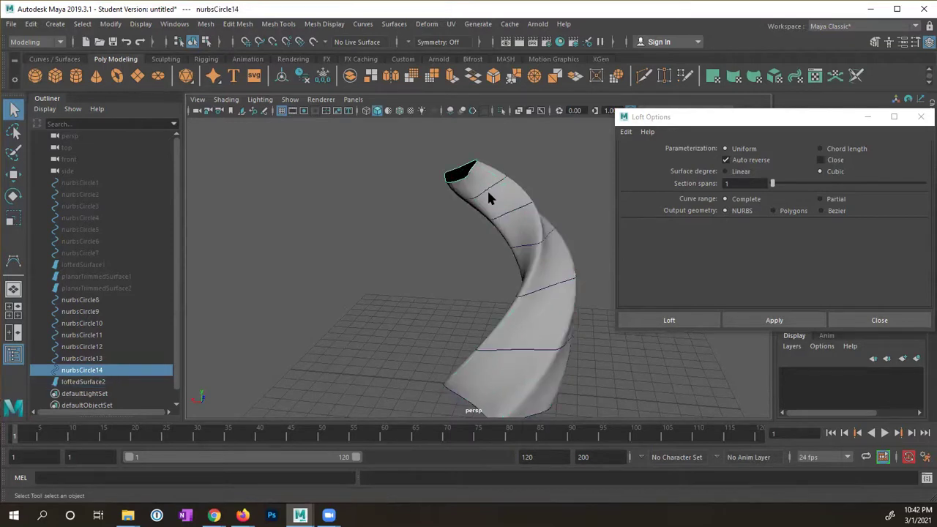
{"action": "left_click_drag", "start_coordinate": [486, 189], "coordinate": [538, 210], "text": "alt"}
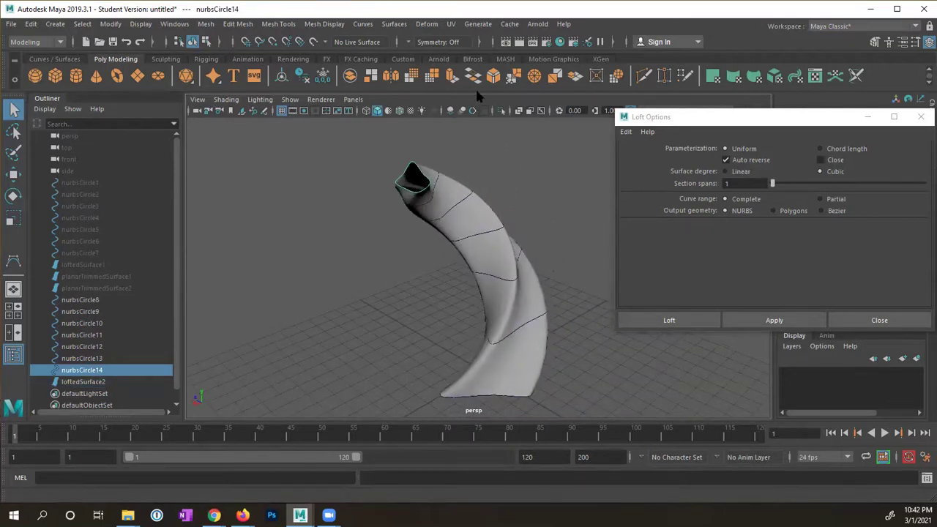
{"action": "left_click", "coordinate": [394, 23]}
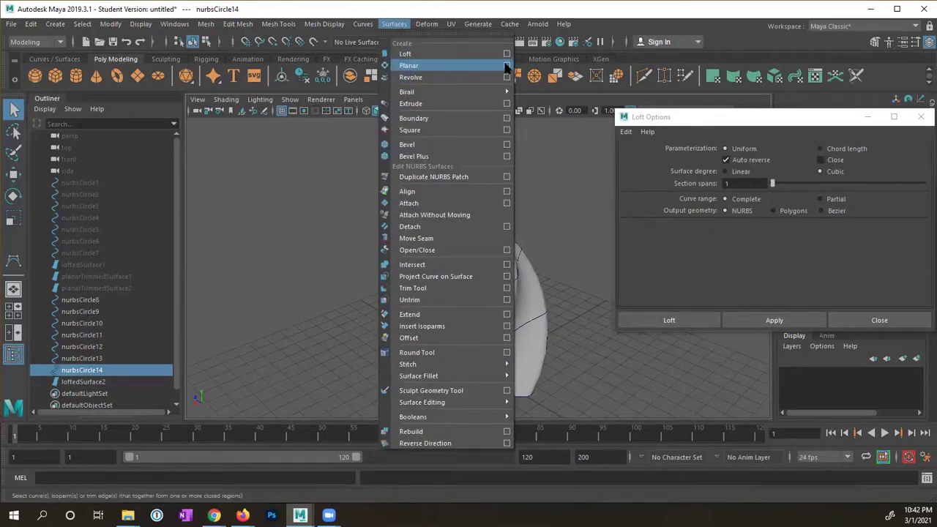
{"action": "left_click", "coordinate": [507, 65]}
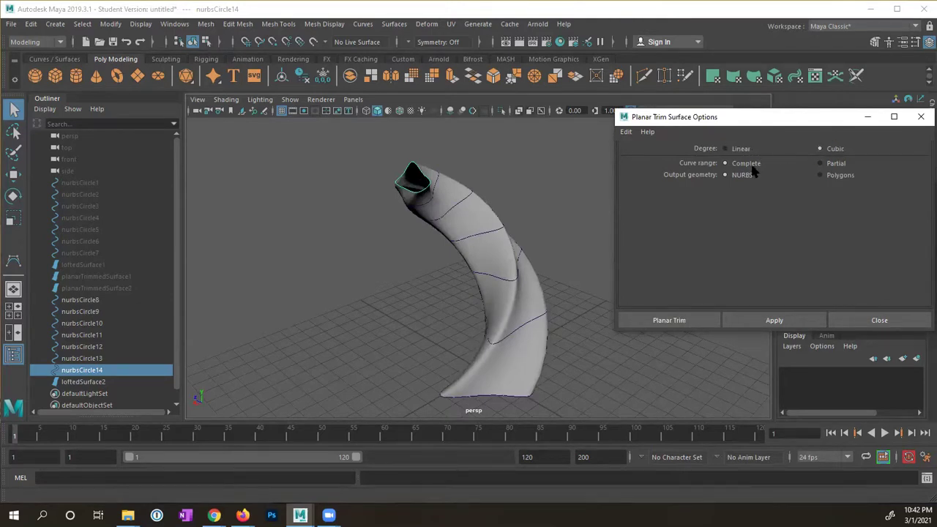
{"action": "left_click", "coordinate": [774, 320]}
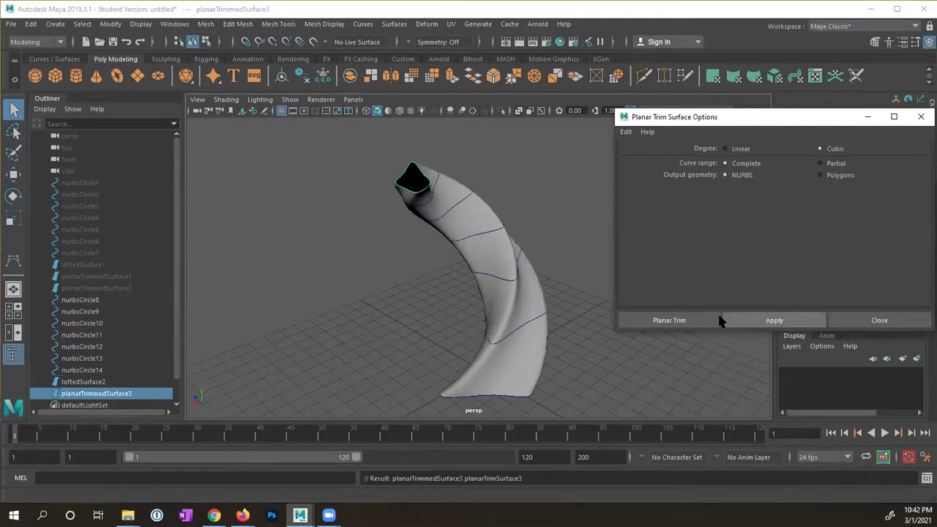
Step: Reverse the surface direction of the planar cap on the horn's top end
{"action": "mouse_move", "coordinate": [437, 226]}
{"action": "left_mouse_down", "text": "alt"}
{"action": "mouse_move", "coordinate": [500, 221]}
{"action": "mouse_move", "coordinate": [456, 243]}
{"action": "mouse_move", "coordinate": [442, 224]}
{"action": "left_mouse_up", "text": "alt"}
{"action": "left_click_drag", "start_coordinate": [176, 322], "coordinate": [178, 341]}
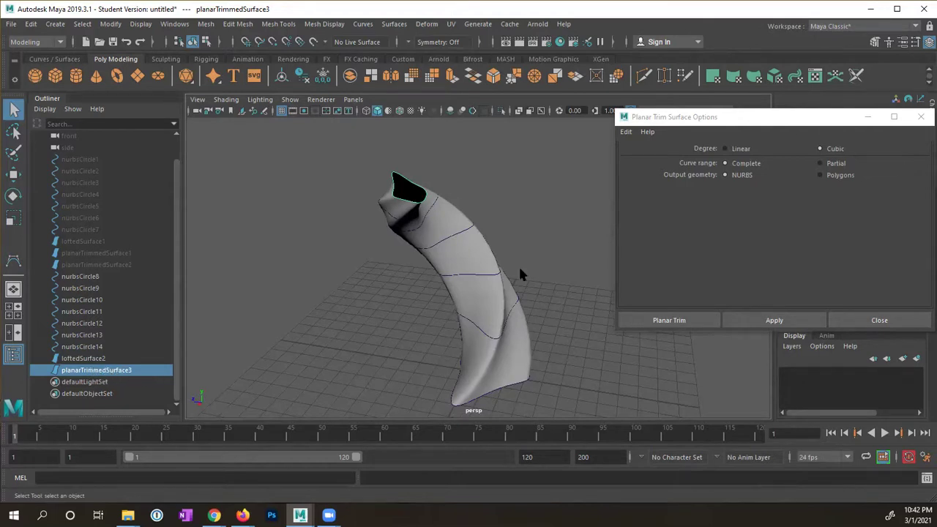
{"action": "left_click", "coordinate": [394, 24]}
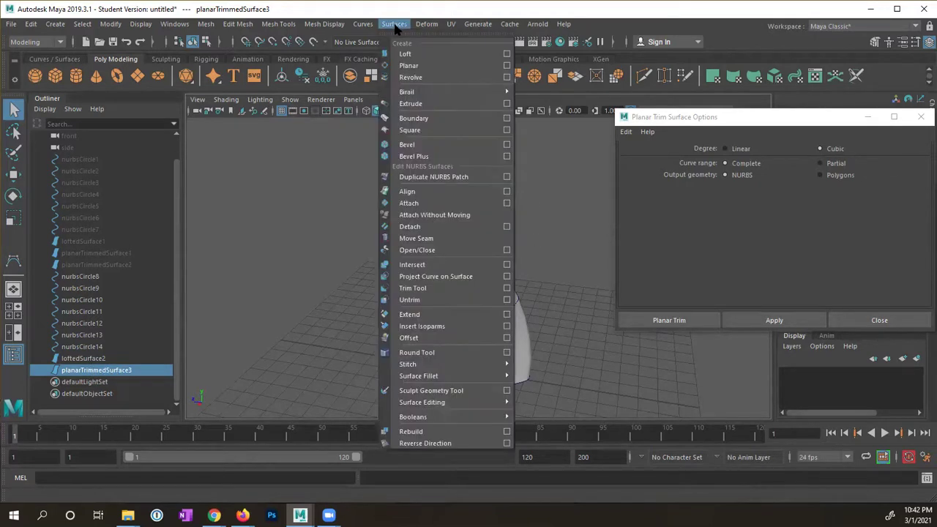
{"action": "left_click", "coordinate": [426, 444]}
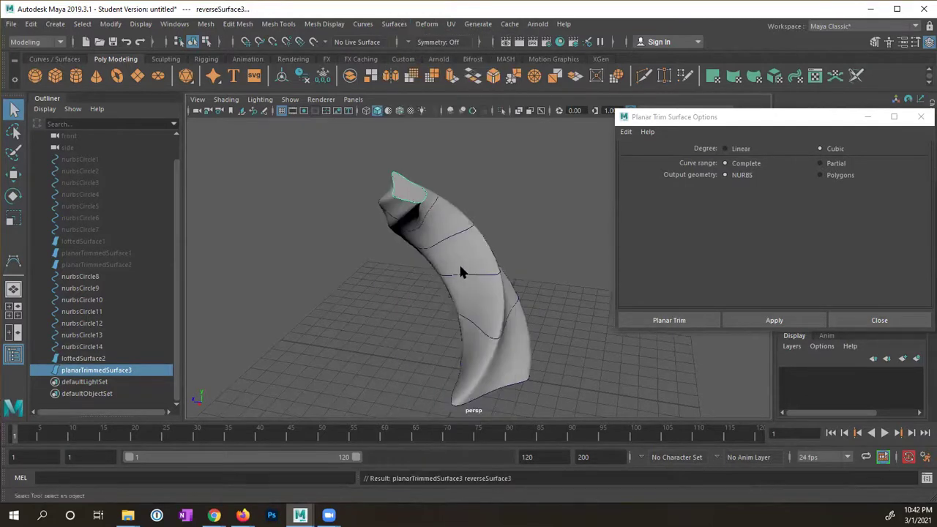
Step: Select only the profile curve around the horn's open base and cap it with a planar NURBS surface
{"action": "left_click_drag", "start_coordinate": [378, 307], "coordinate": [356, 257], "text": "alt"}
{"action": "left_click", "coordinate": [397, 322]}
{"action": "left_click_drag", "start_coordinate": [397, 322], "coordinate": [398, 345], "text": "alt"}
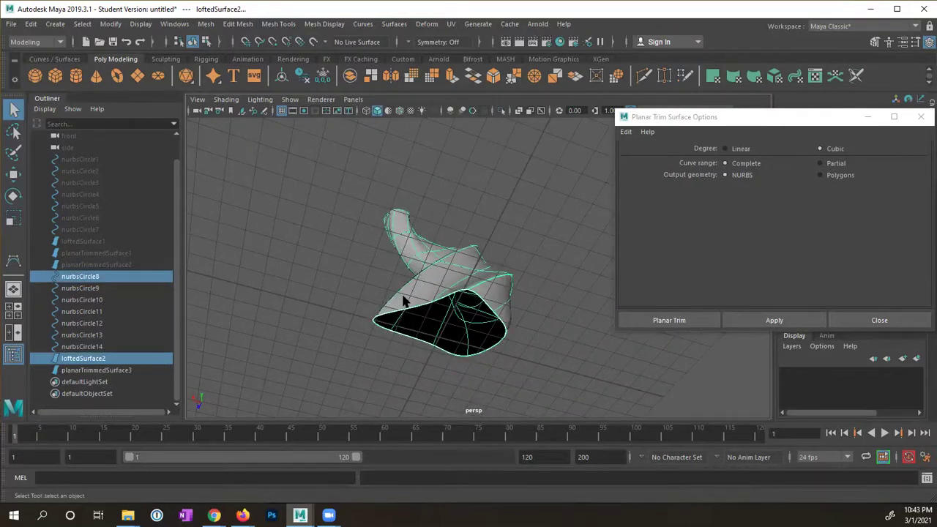
{"action": "left_click", "coordinate": [403, 302], "text": "shift"}
{"action": "mouse_move", "coordinate": [437, 281]}
{"action": "left_mouse_down", "text": "alt"}
{"action": "mouse_move", "coordinate": [399, 318]}
{"action": "mouse_move", "coordinate": [420, 314]}
{"action": "mouse_move", "coordinate": [420, 274]}
{"action": "mouse_move", "coordinate": [444, 287]}
{"action": "left_mouse_up", "text": "alt"}
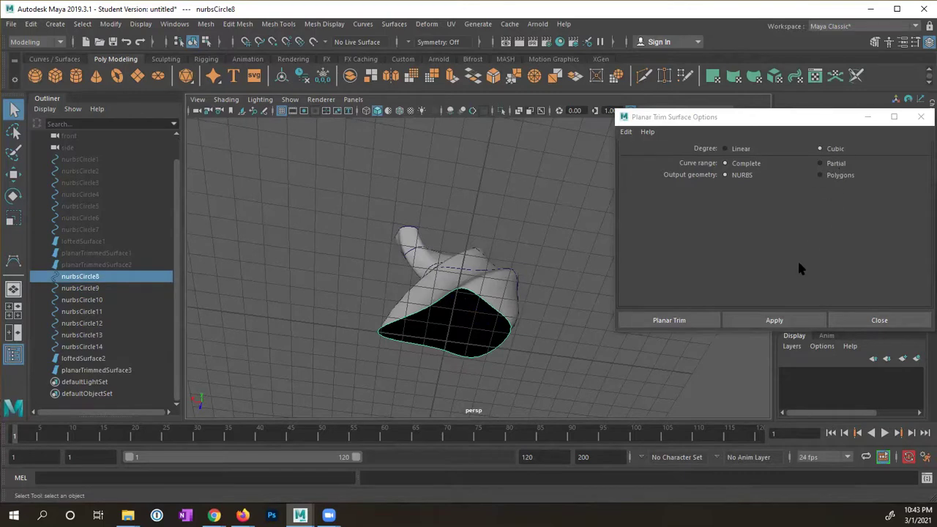
{"action": "left_click", "coordinate": [732, 320]}
{"action": "left_click_drag", "start_coordinate": [552, 338], "coordinate": [469, 318], "text": "alt"}
{"action": "left_click_drag", "start_coordinate": [336, 258], "coordinate": [446, 242], "text": "alt"}
{"action": "middle_click_drag", "start_coordinate": [446, 242], "coordinate": [442, 322], "text": "alt"}
{"action": "left_click_drag", "start_coordinate": [442, 322], "coordinate": [512, 289], "text": "alt"}
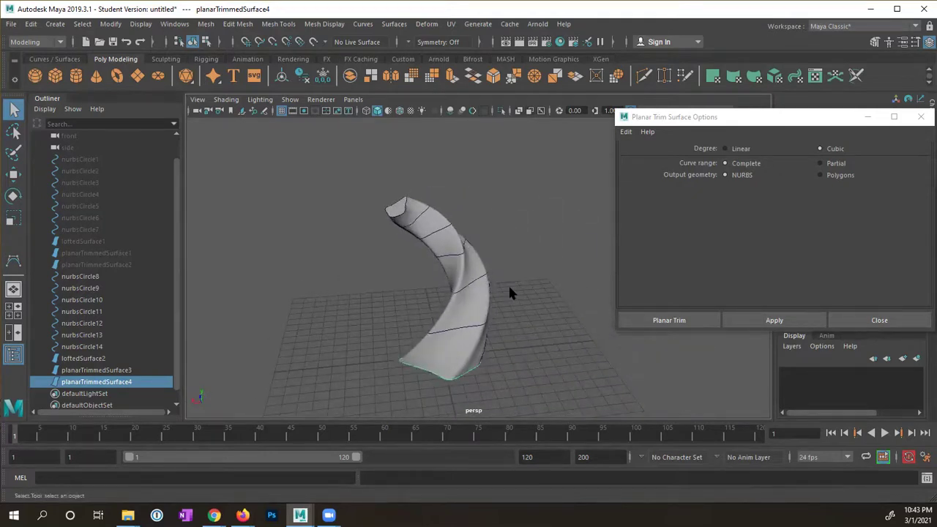
{"action": "left_click_drag", "start_coordinate": [344, 266], "coordinate": [454, 220], "text": "alt"}
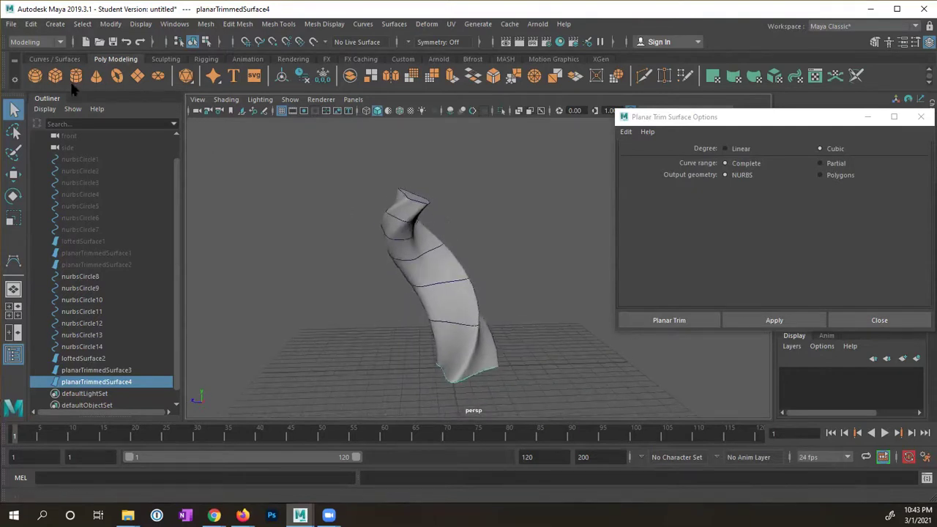
Step: Save the scene as a Maya ASCII file, reusing the existing Extrude file's name but replacing "Extrude" with "Loft"
{"action": "left_click", "coordinate": [12, 23]}
{"action": "key", "text": "Escape"}
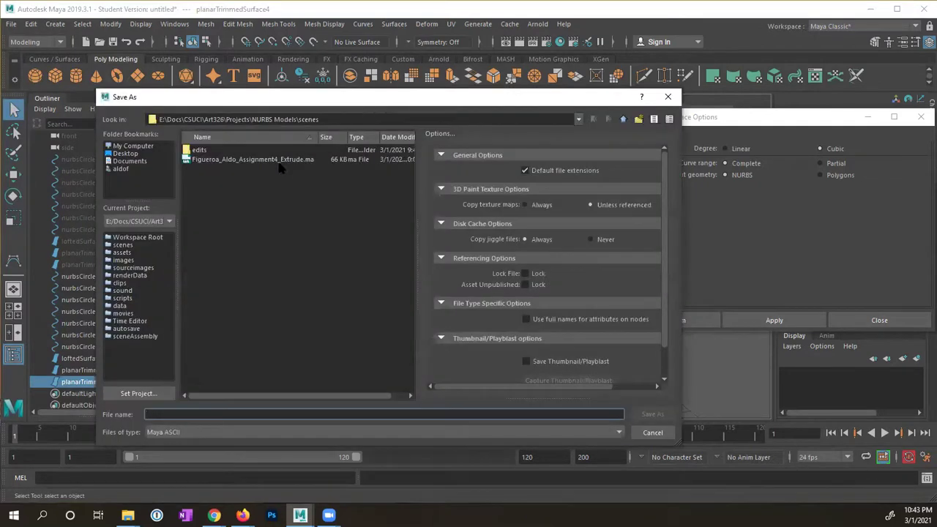
{"action": "left_click", "coordinate": [271, 160]}
{"action": "double_click", "coordinate": [246, 414]}
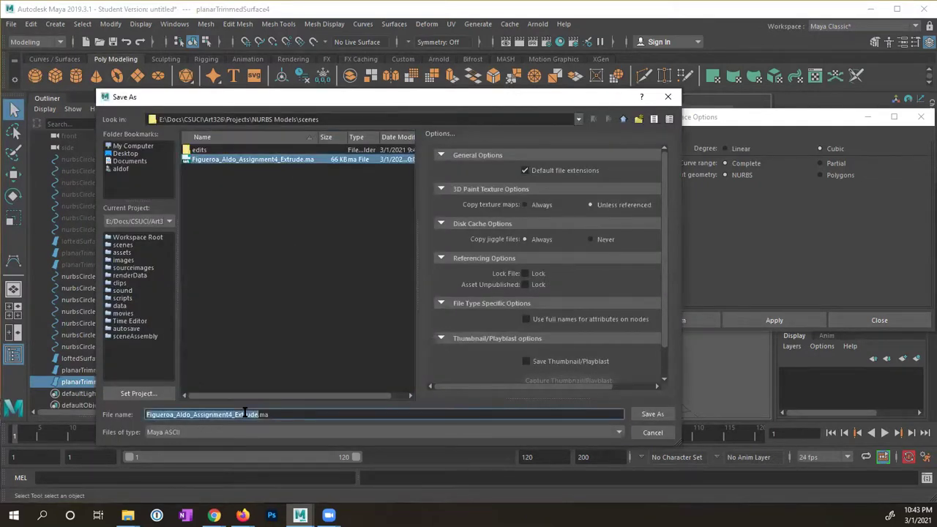
{"action": "left_click", "coordinate": [248, 415]}
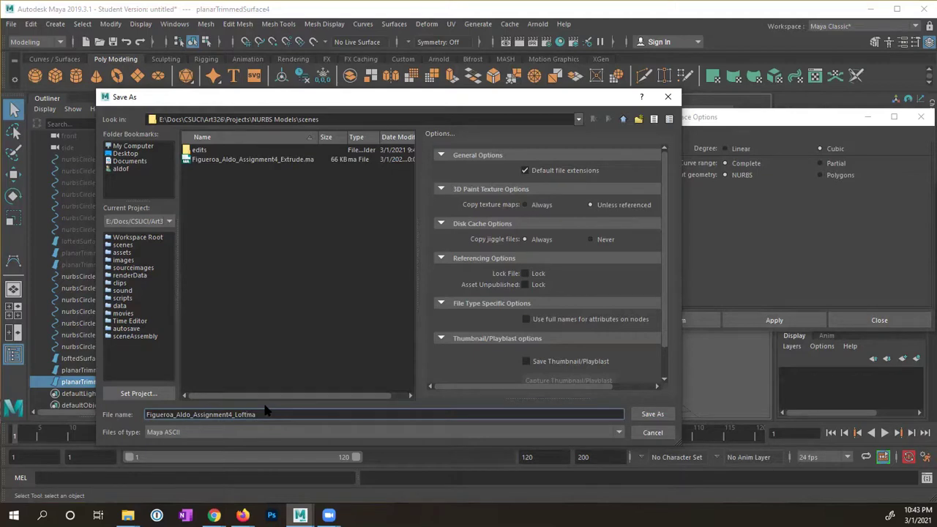
{"action": "left_click", "coordinate": [648, 415]}
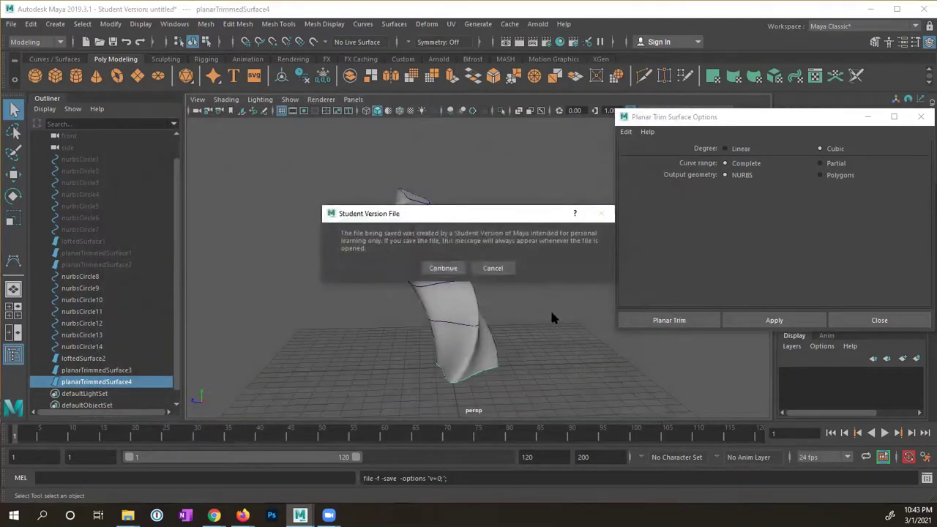
{"action": "left_click", "coordinate": [444, 269]}
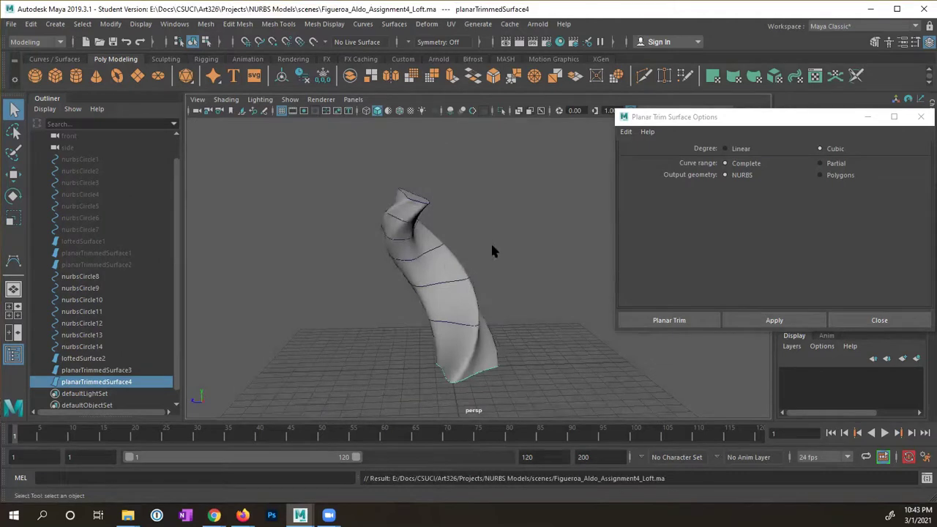
Step: Select the top profile curve (nurbsCircle14) and move it vertically to adjust the horn's tip
{"action": "mouse_move", "coordinate": [492, 251]}
{"action": "left_mouse_down", "text": "alt"}
{"action": "mouse_move", "coordinate": [350, 278]}
{"action": "mouse_move", "coordinate": [473, 270]}
{"action": "mouse_move", "coordinate": [509, 257]}
{"action": "mouse_move", "coordinate": [480, 272]}
{"action": "mouse_move", "coordinate": [492, 262]}
{"action": "left_mouse_up", "text": "alt"}
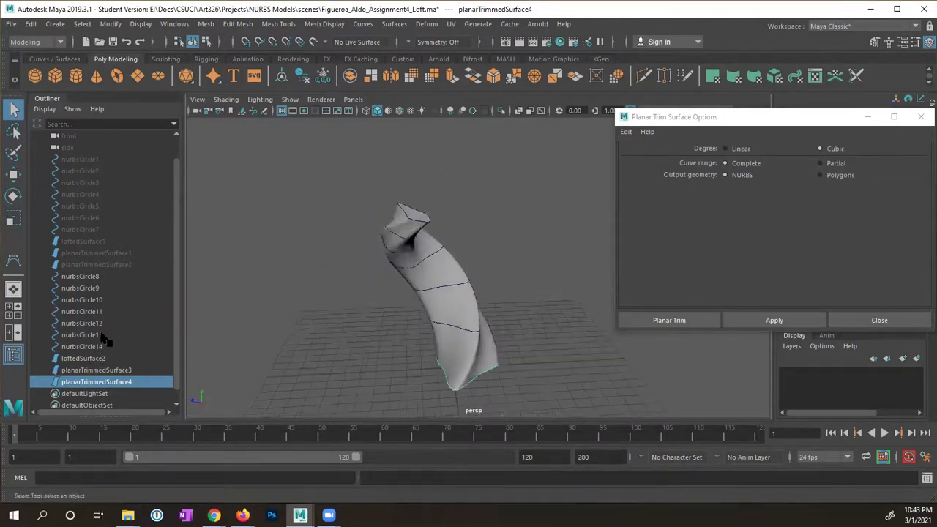
{"action": "left_click", "coordinate": [92, 276]}
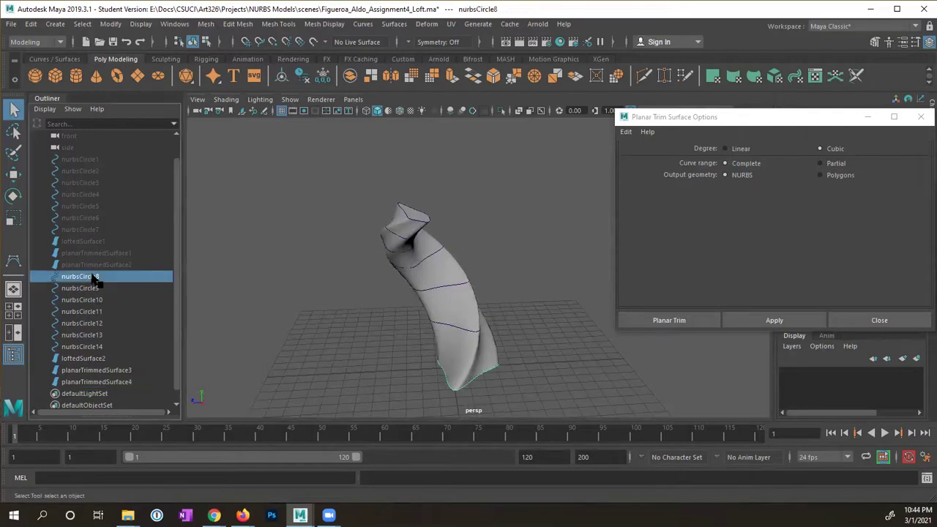
{"action": "left_click", "coordinate": [108, 348]}
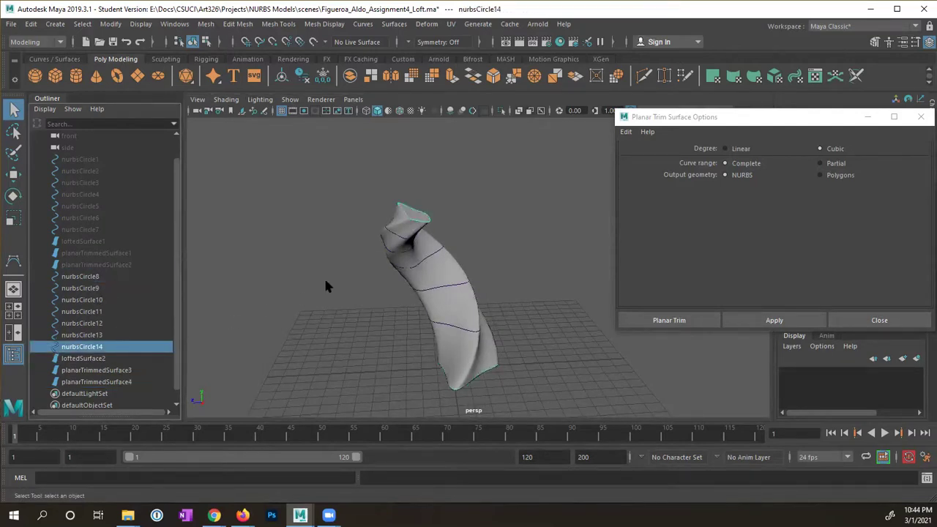
{"action": "key", "text": "w"}
{"action": "left_click_drag", "start_coordinate": [417, 268], "coordinate": [483, 196], "text": "alt"}
{"action": "mouse_move", "coordinate": [461, 166]}
{"action": "left_mouse_down"}
{"action": "mouse_move", "coordinate": [481, 125]}
{"action": "mouse_move", "coordinate": [445, 172]}
{"action": "mouse_move", "coordinate": [484, 125]}
{"action": "mouse_move", "coordinate": [458, 162]}
{"action": "mouse_move", "coordinate": [467, 151]}
{"action": "left_mouse_up"}
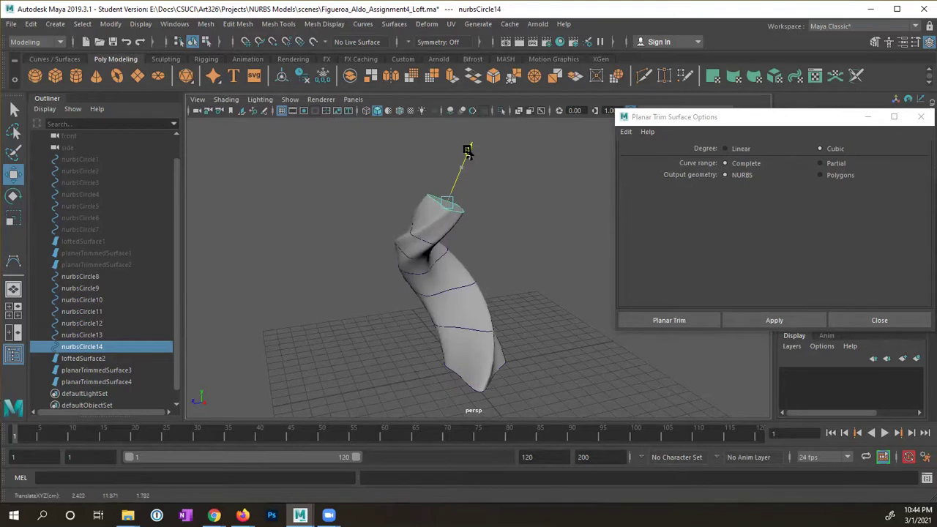
Step: Move the two profile curves just below the top one, nurbsCircle13 and nurbsCircle12, to reshape the horn's upper bend
{"action": "left_click", "coordinate": [86, 335]}
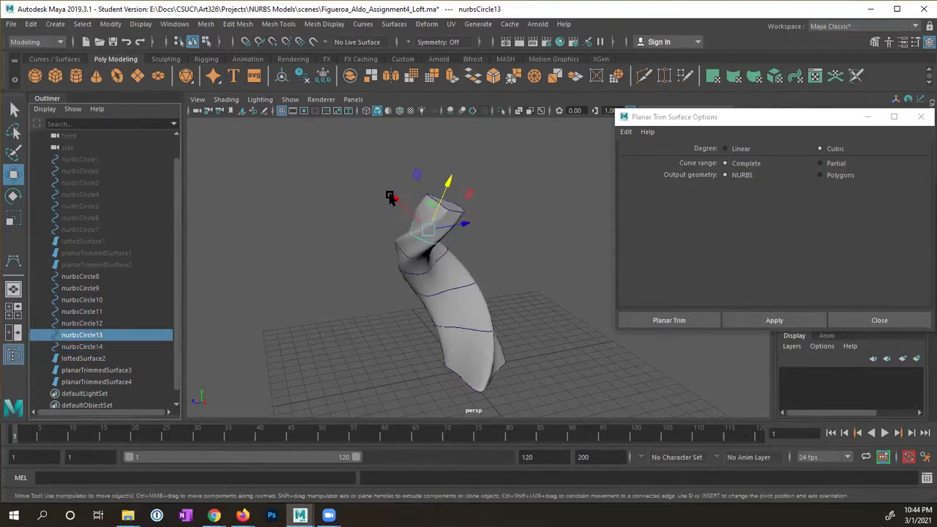
{"action": "left_click_drag", "start_coordinate": [390, 197], "coordinate": [539, 251]}
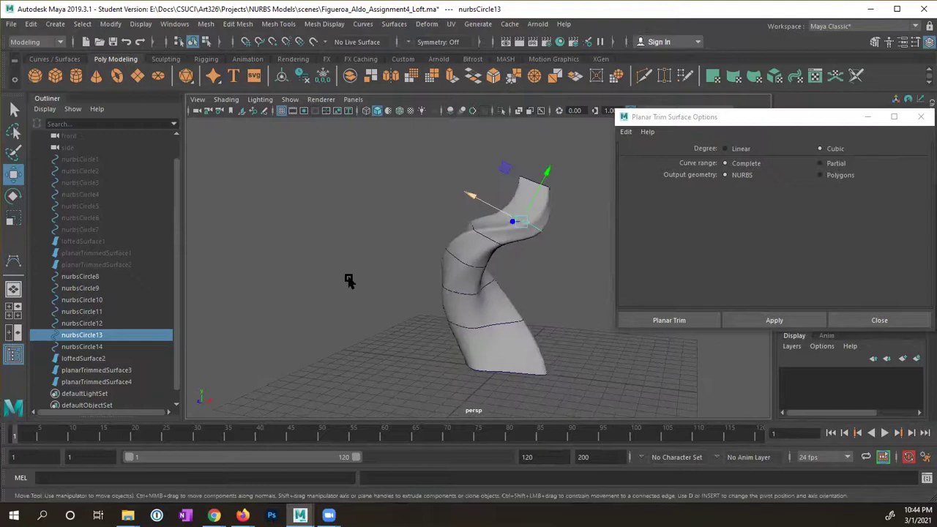
{"action": "left_click", "coordinate": [110, 324]}
{"action": "left_click_drag", "start_coordinate": [468, 216], "coordinate": [144, 296]}
Step: Scale down the top profile curve (nurbsCircle14) so that the horn tapers to a narrow tip, and deselect it
{"action": "left_click", "coordinate": [106, 347]}
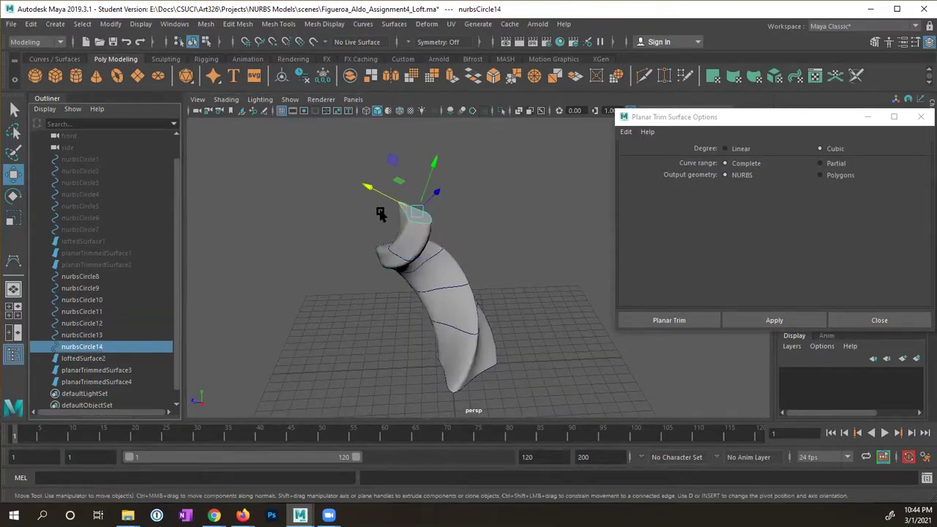
{"action": "key", "text": "e"}
{"action": "key", "text": "r"}
{"action": "left_click_drag", "start_coordinate": [388, 220], "coordinate": [365, 226], "text": "alt"}
{"action": "left_click_drag", "start_coordinate": [439, 246], "coordinate": [356, 224], "text": "alt"}
{"action": "left_click", "coordinate": [366, 264]}
{"action": "mouse_move", "coordinate": [366, 263]}
{"action": "left_mouse_down", "text": "alt"}
{"action": "mouse_move", "coordinate": [439, 213]}
{"action": "mouse_move", "coordinate": [458, 247]}
{"action": "mouse_move", "coordinate": [410, 307]}
{"action": "mouse_move", "coordinate": [410, 251]}
{"action": "mouse_move", "coordinate": [349, 257]}
{"action": "left_mouse_up", "text": "alt"}
{"action": "right_click_drag", "start_coordinate": [349, 257], "coordinate": [566, 272], "text": "alt"}
{"action": "left_click_drag", "start_coordinate": [567, 271], "coordinate": [416, 234], "text": "alt"}
{"action": "right_click_drag", "start_coordinate": [417, 234], "coordinate": [361, 293], "text": "alt"}
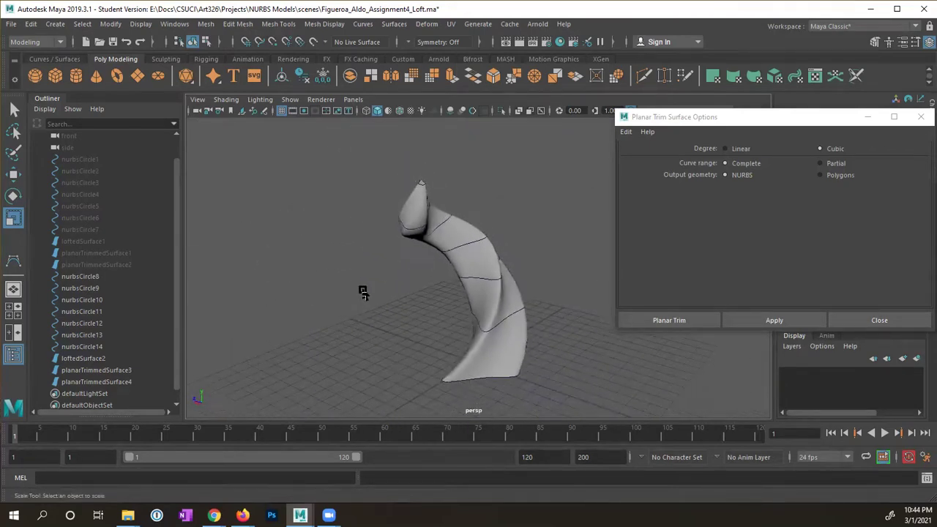
{"action": "left_click_drag", "start_coordinate": [361, 293], "coordinate": [314, 278], "text": "alt"}
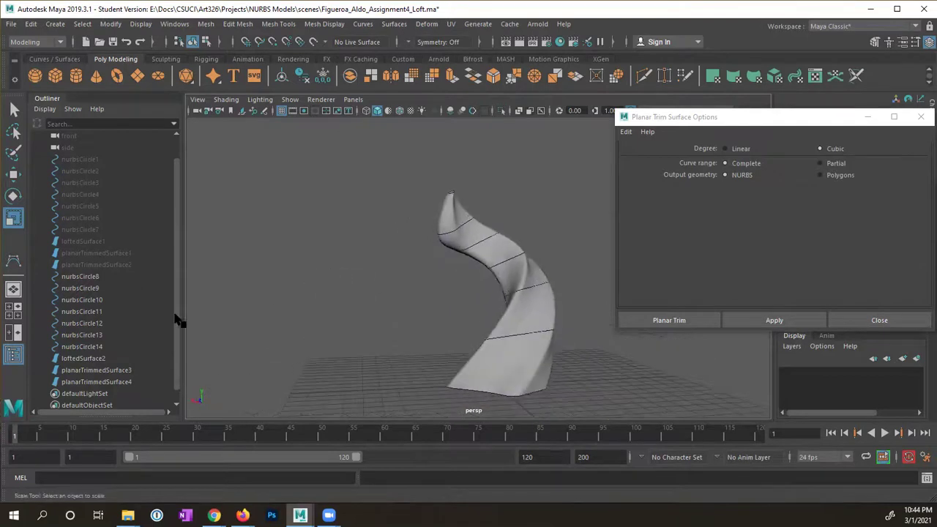
Step: Try to scale all seven profile curves, nurbsCircle8 through nurbsCircle14, together along the vertical axis
{"action": "left_click", "coordinate": [112, 277]}
{"action": "left_click", "coordinate": [110, 347], "text": "shift"}
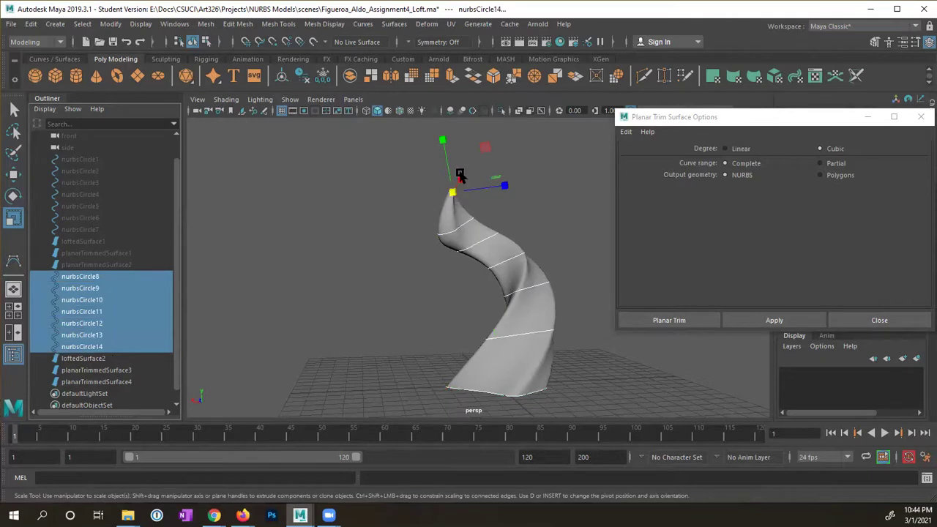
{"action": "left_click", "coordinate": [443, 143]}
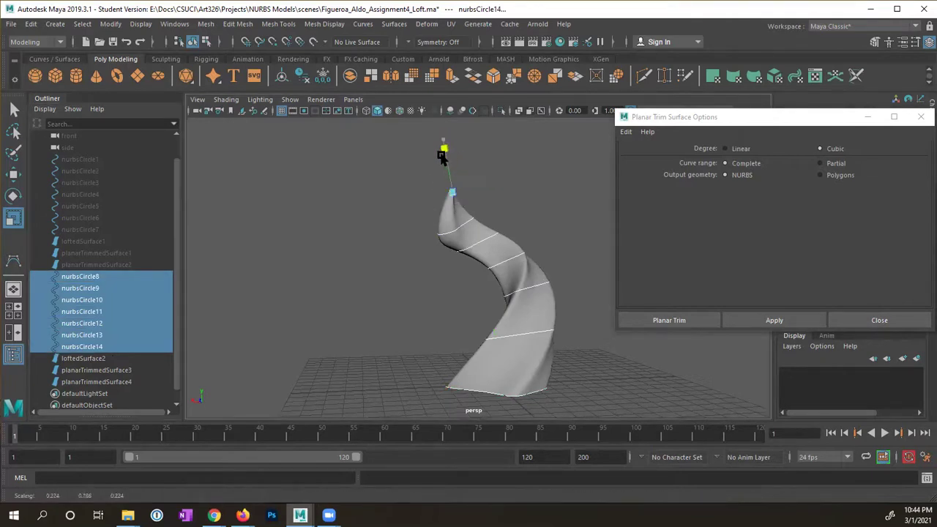
{"action": "left_click", "coordinate": [86, 348]}
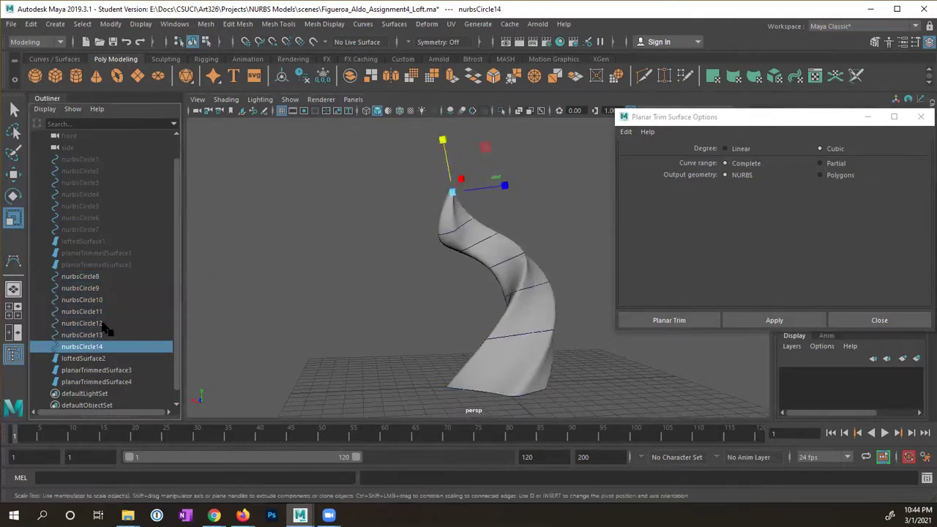
{"action": "left_click", "coordinate": [97, 277]}
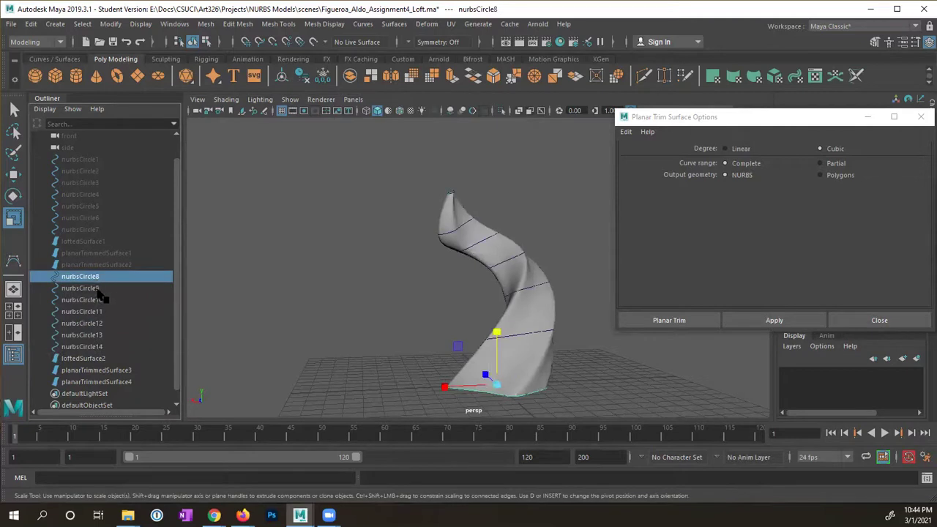
{"action": "left_click_drag", "start_coordinate": [103, 295], "coordinate": [101, 350]}
{"action": "left_click_drag", "start_coordinate": [443, 143], "coordinate": [442, 207]}
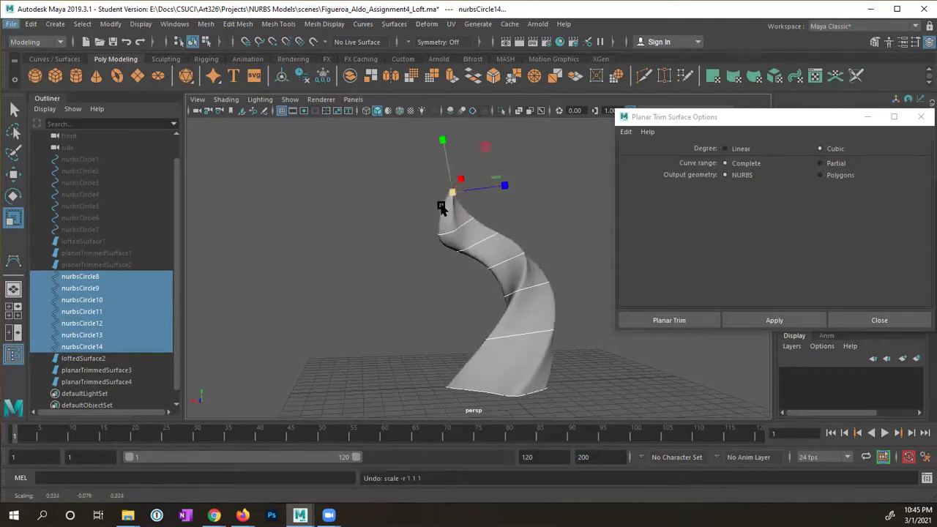
{"action": "left_click_drag", "start_coordinate": [425, 285], "coordinate": [456, 291], "text": "alt"}
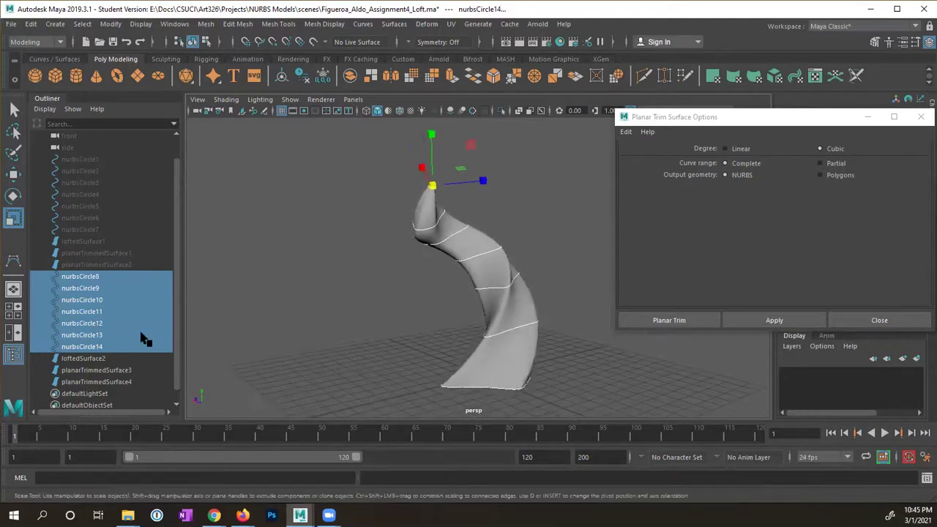
Step: Select the top profile curve (nurbsCircle14) again and move it to reposition the horn's tapered tip
{"action": "left_click", "coordinate": [102, 347]}
{"action": "left_click", "coordinate": [108, 334]}
{"action": "left_click", "coordinate": [104, 276]}
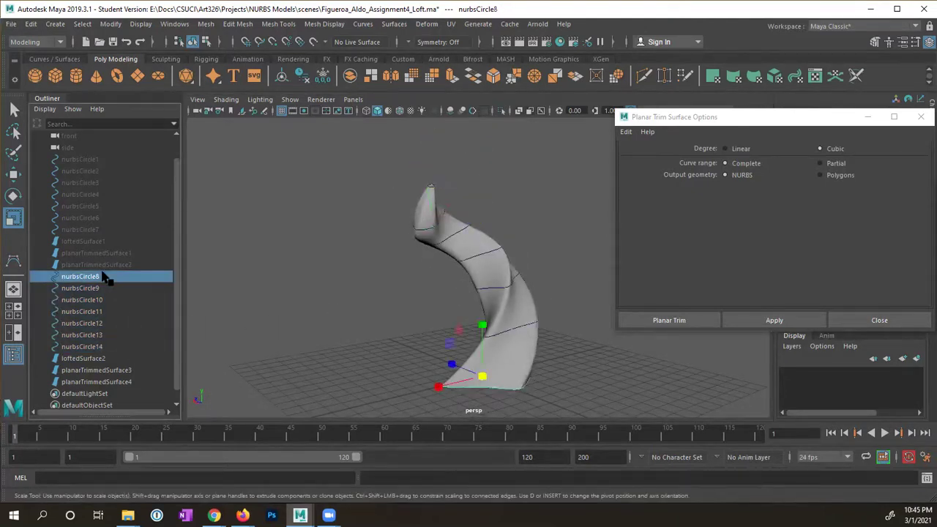
{"action": "left_click", "coordinate": [101, 347]}
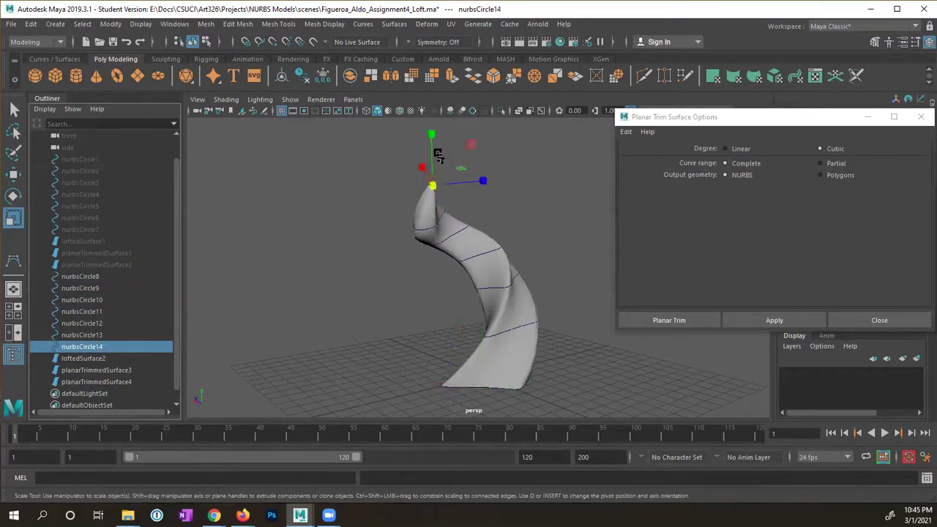
{"action": "key", "text": "w"}
{"action": "left_click_drag", "start_coordinate": [433, 145], "coordinate": [120, 366]}
Step: Scale the profile curve at the horn's base (nurbsCircle8) to reshape the bottom of the loft
{"action": "left_click", "coordinate": [106, 276]}
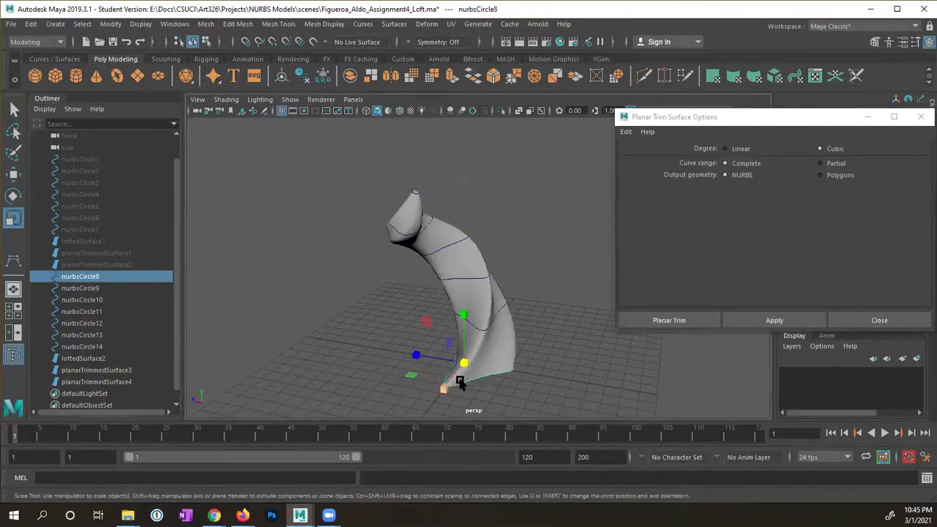
{"action": "key", "text": "r"}
{"action": "left_click_drag", "start_coordinate": [469, 366], "coordinate": [420, 355]}
Step: Save the reshaped horn to the current scene file, accepting the student version notice
{"action": "key", "text": "ctrl+s"}
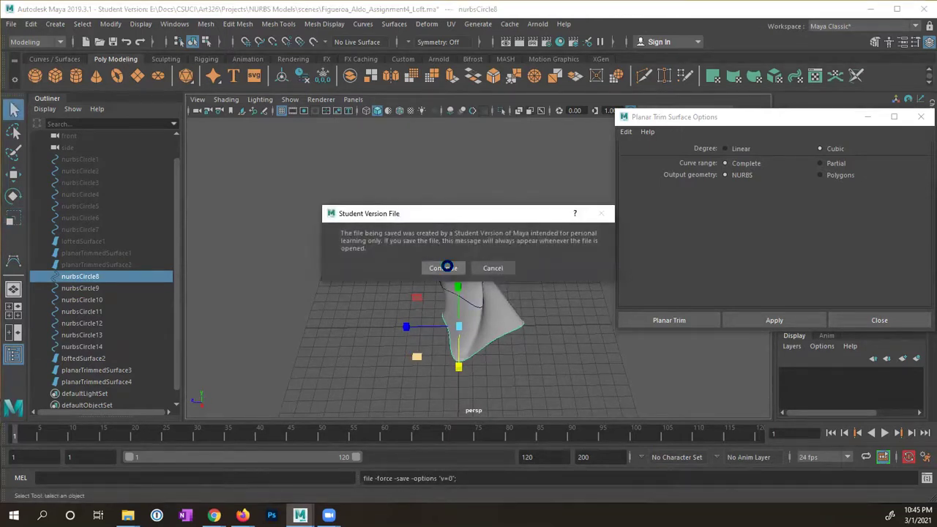
{"action": "left_click", "coordinate": [443, 268]}
{"action": "left_click_drag", "start_coordinate": [523, 299], "coordinate": [452, 292], "text": "alt"}
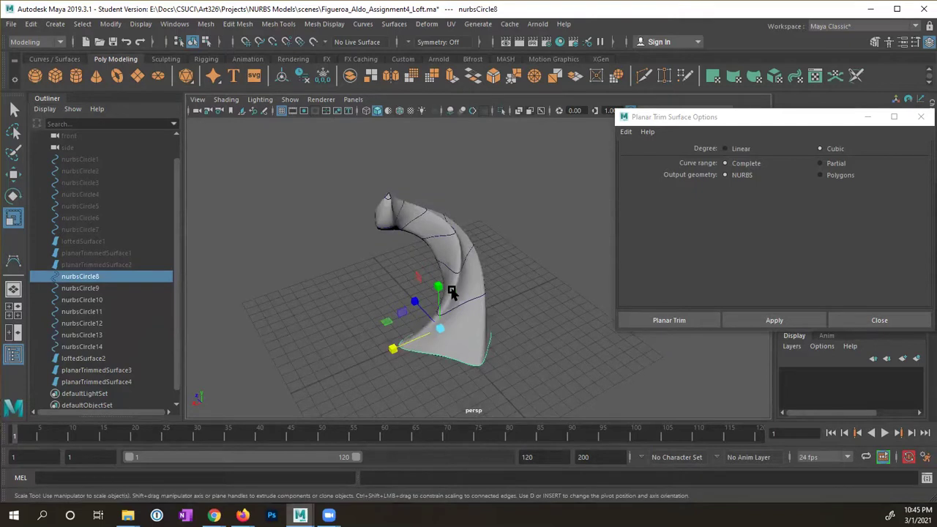